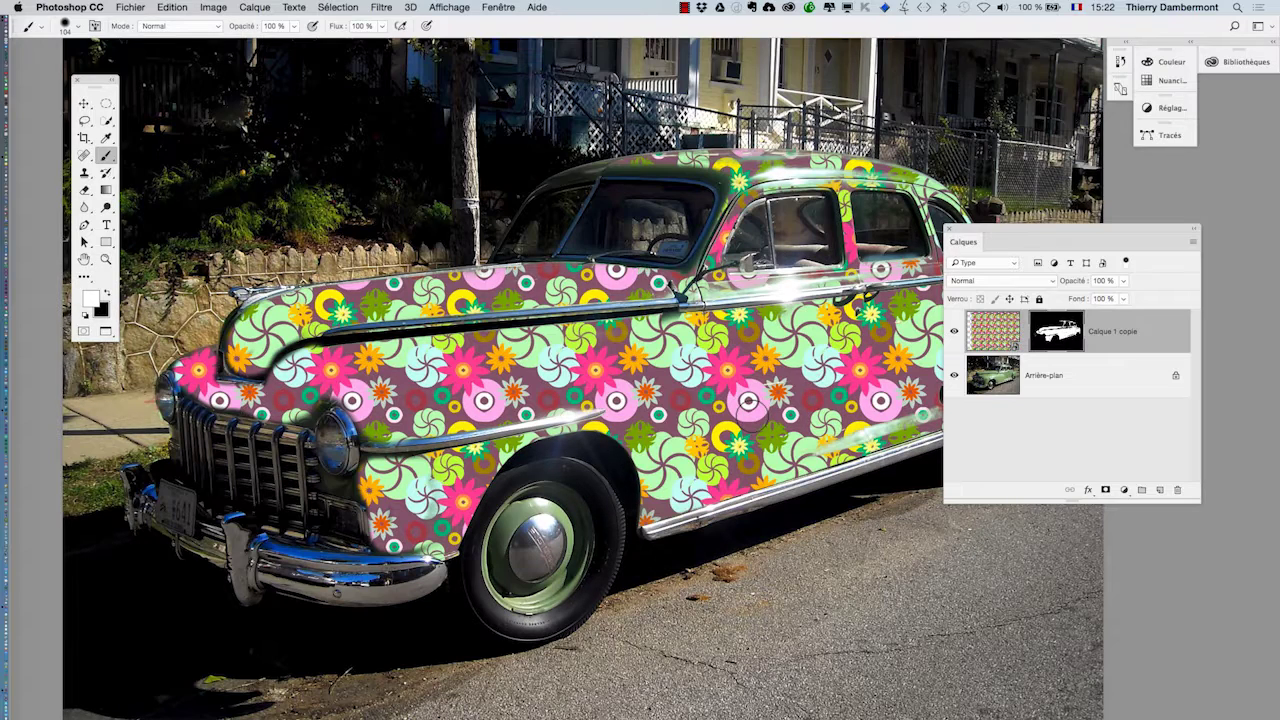
# Activate the Move tool, lengthen the Calques panel, and move the toolbox so the whole car fits in view.
pyautogui.scroll(-1, 748, 401)
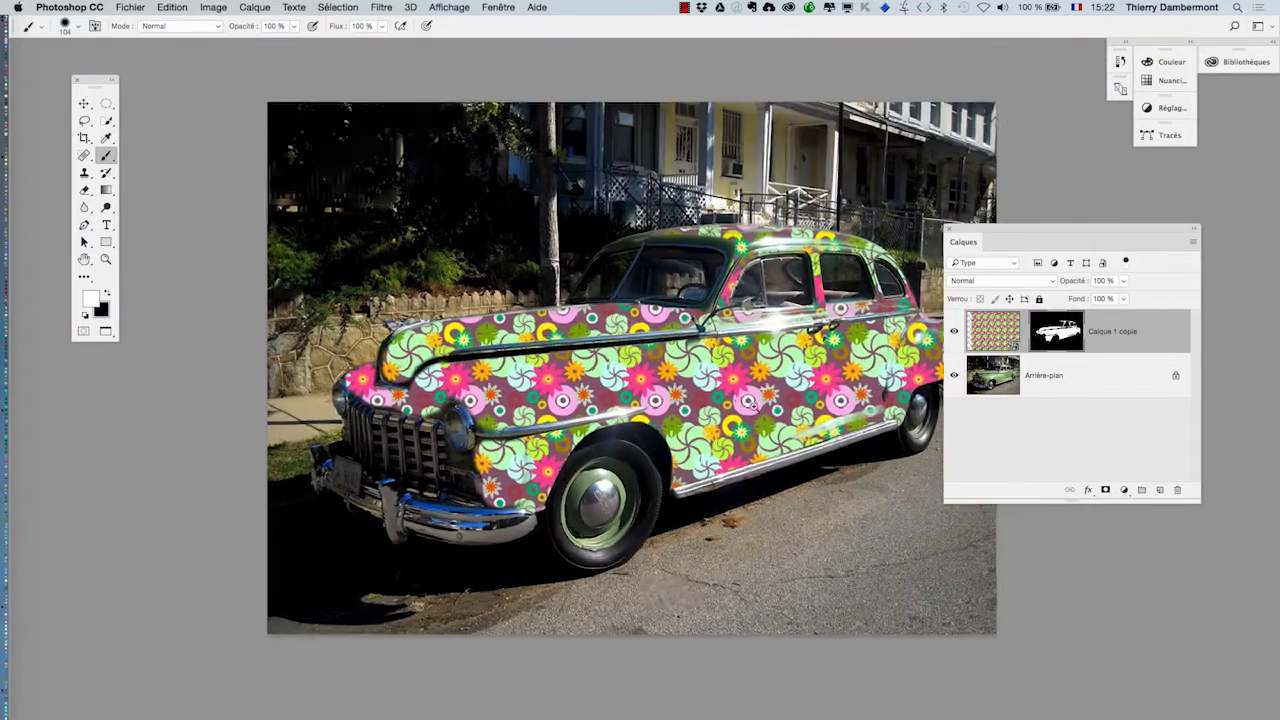
pyautogui.scroll(1, 748, 401)
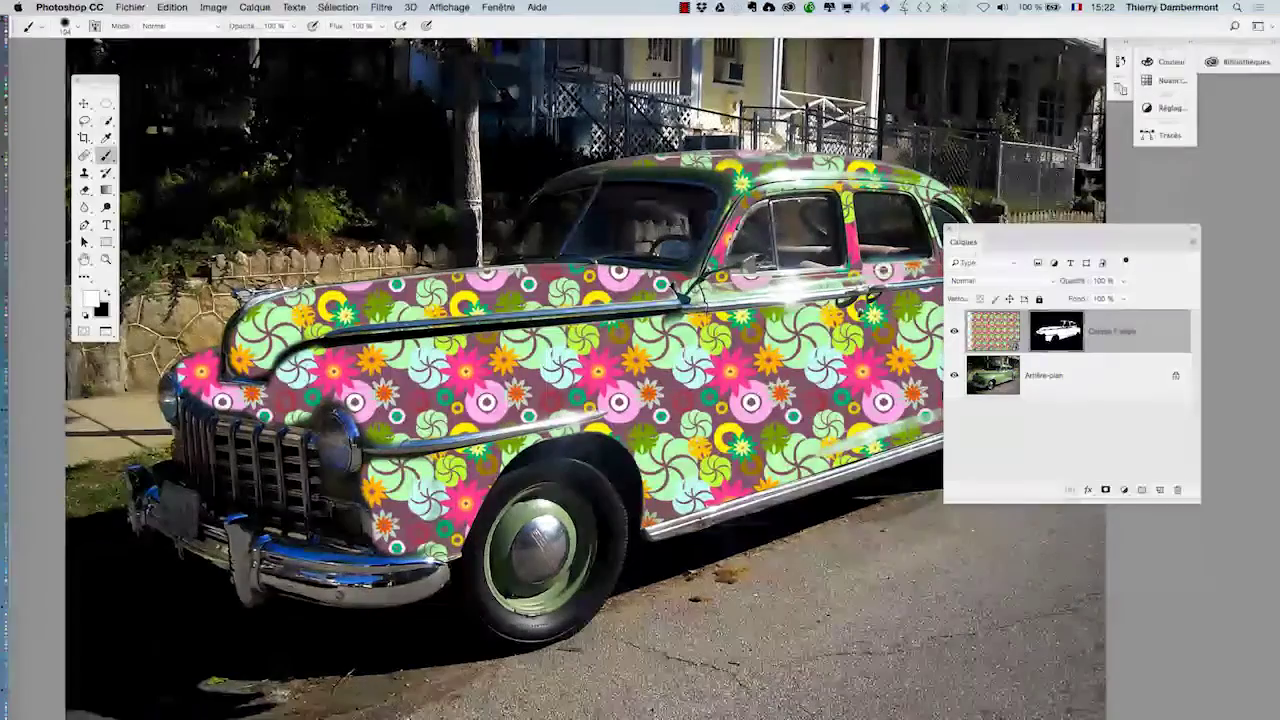
pyautogui.click(85, 104)
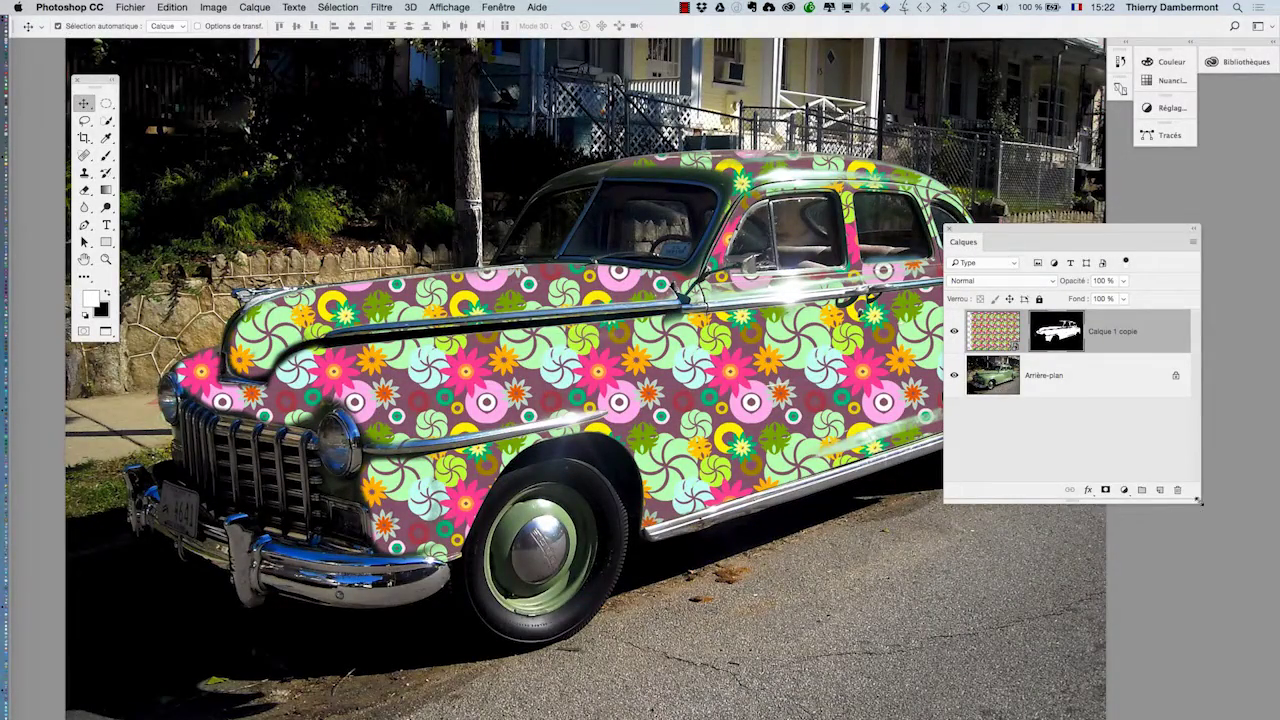
pyautogui.moveTo(1200, 503); pyautogui.dragTo(1197, 633)
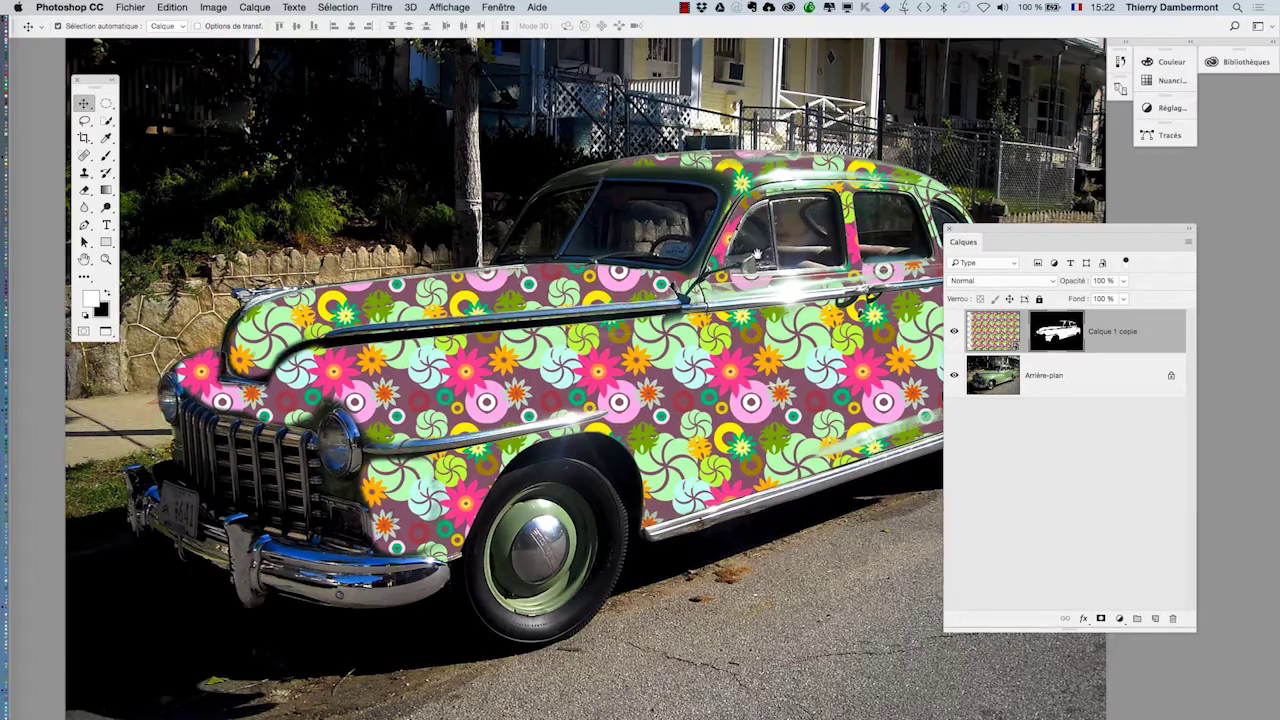
pyautogui.moveTo(757, 254); pyautogui.dragTo(661, 202)
pyautogui.moveTo(95, 80); pyautogui.dragTo(68, 75)
pyautogui.scroll(-3, 563, 405)
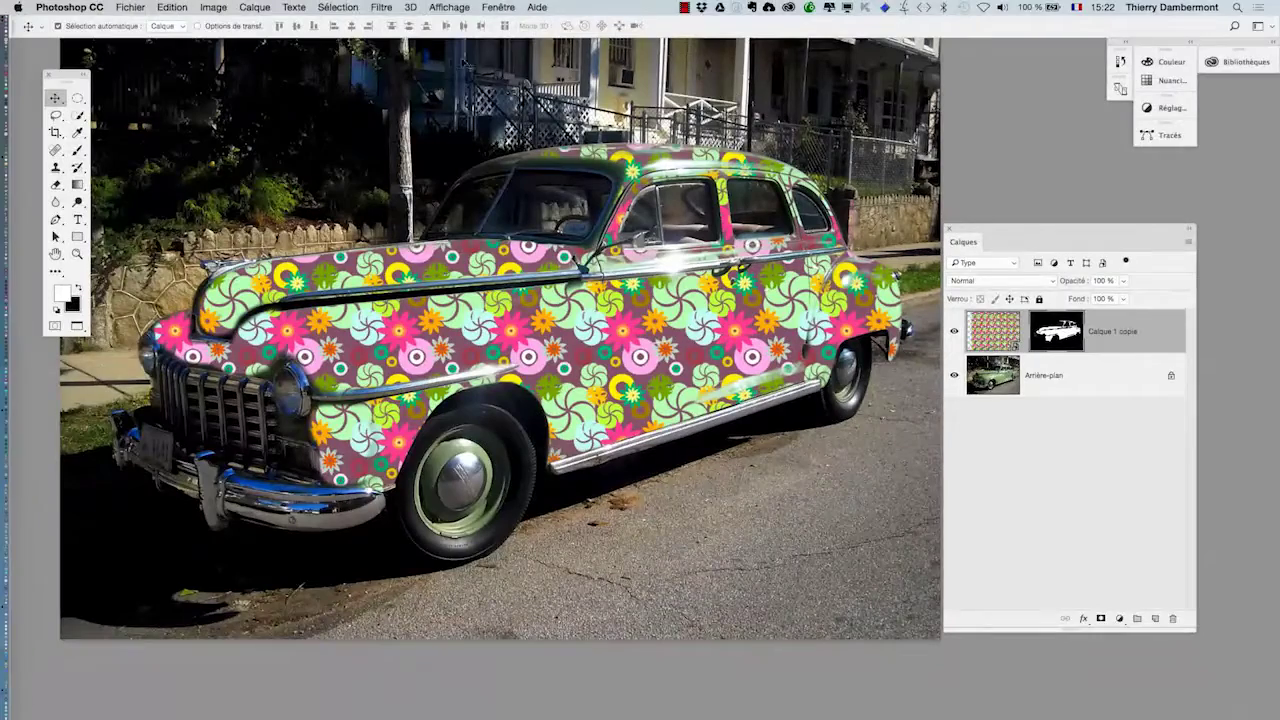
# Add a Courbes adjustment layer named Courbes 1 above the pattern layer and move its Propriétés panel away from the layer list.
pyautogui.click(254, 7)
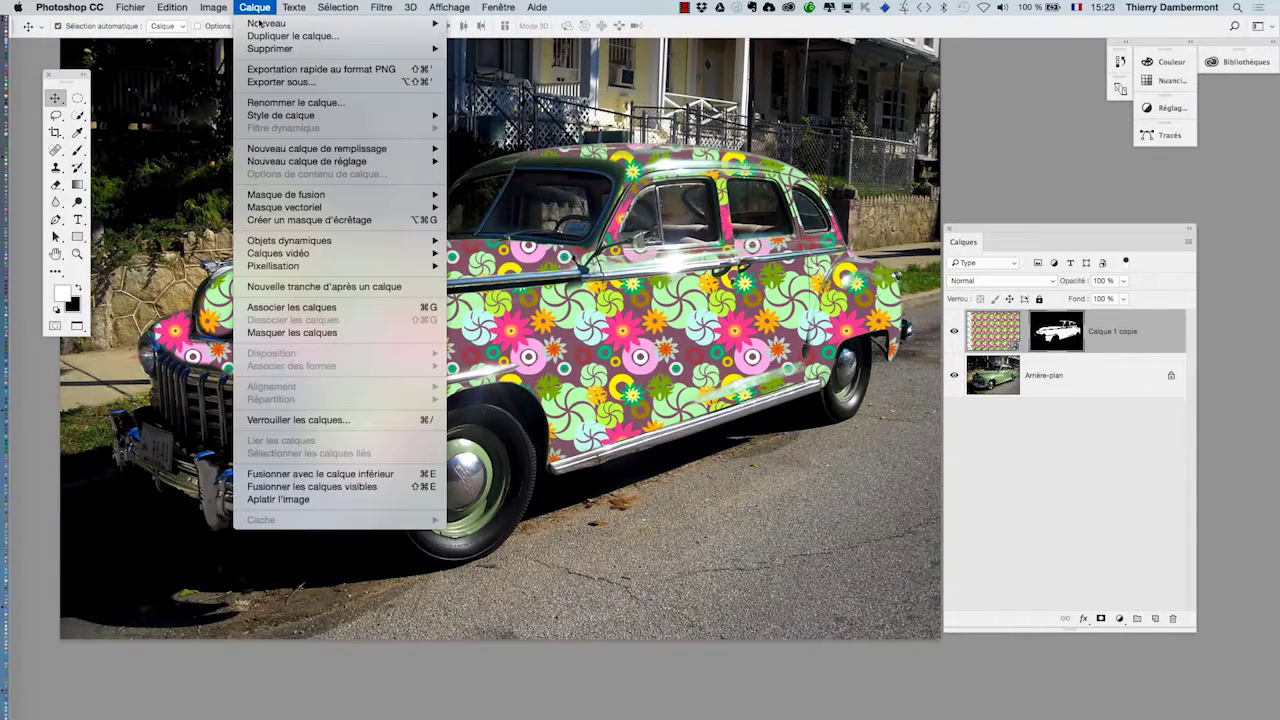
pyautogui.moveTo(292, 164)
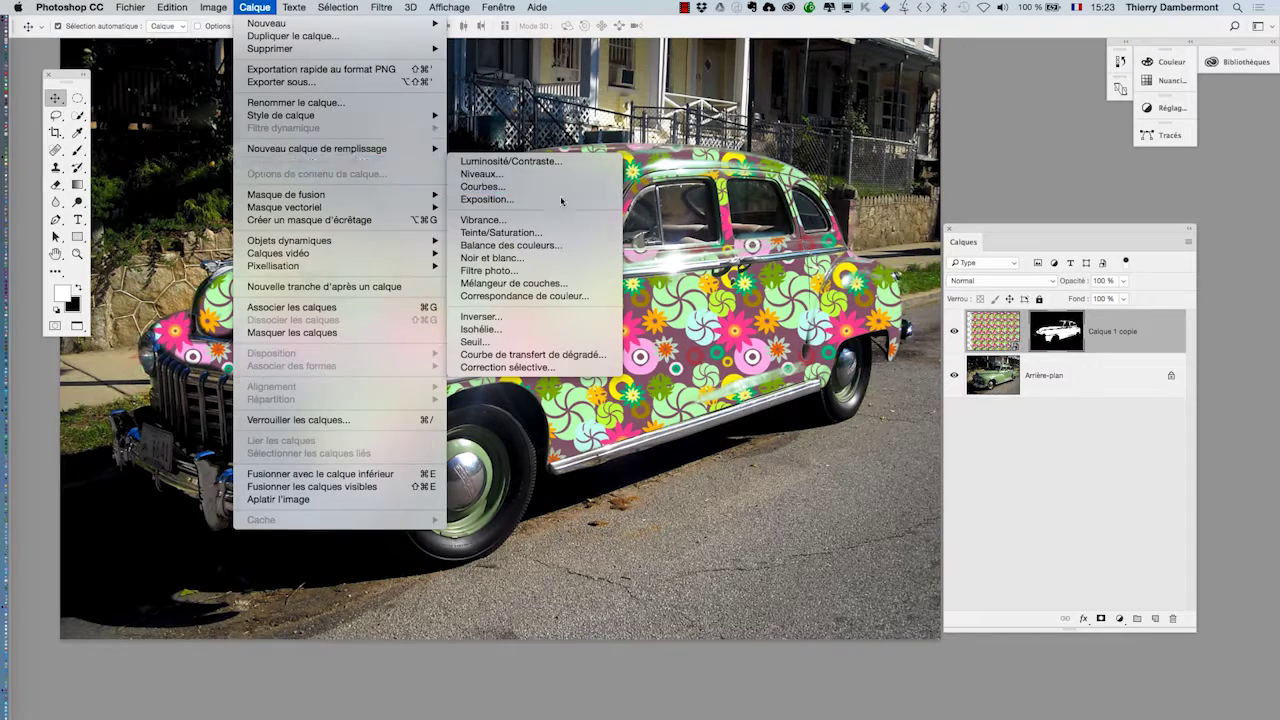
pyautogui.click(528, 186)
pyautogui.click(757, 318)
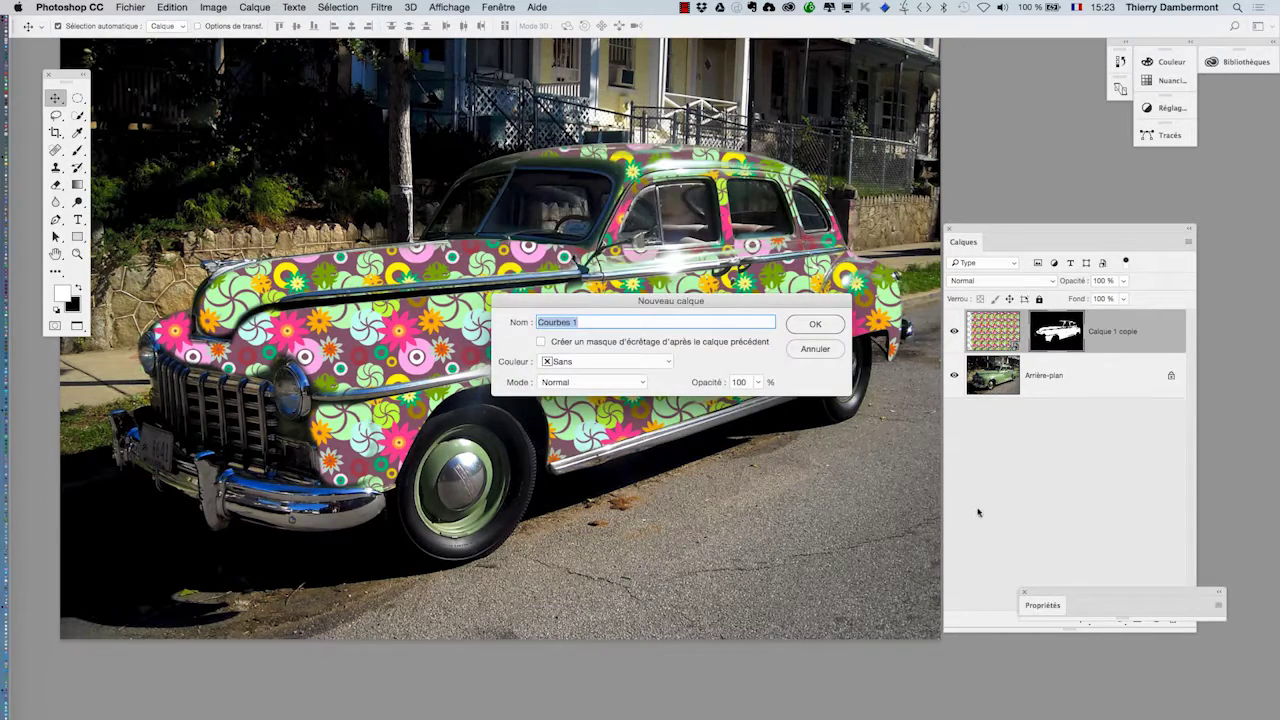
pyautogui.click(814, 325)
pyautogui.moveTo(1038, 692); pyautogui.dragTo(158, 86)
pyautogui.click(160, 89)
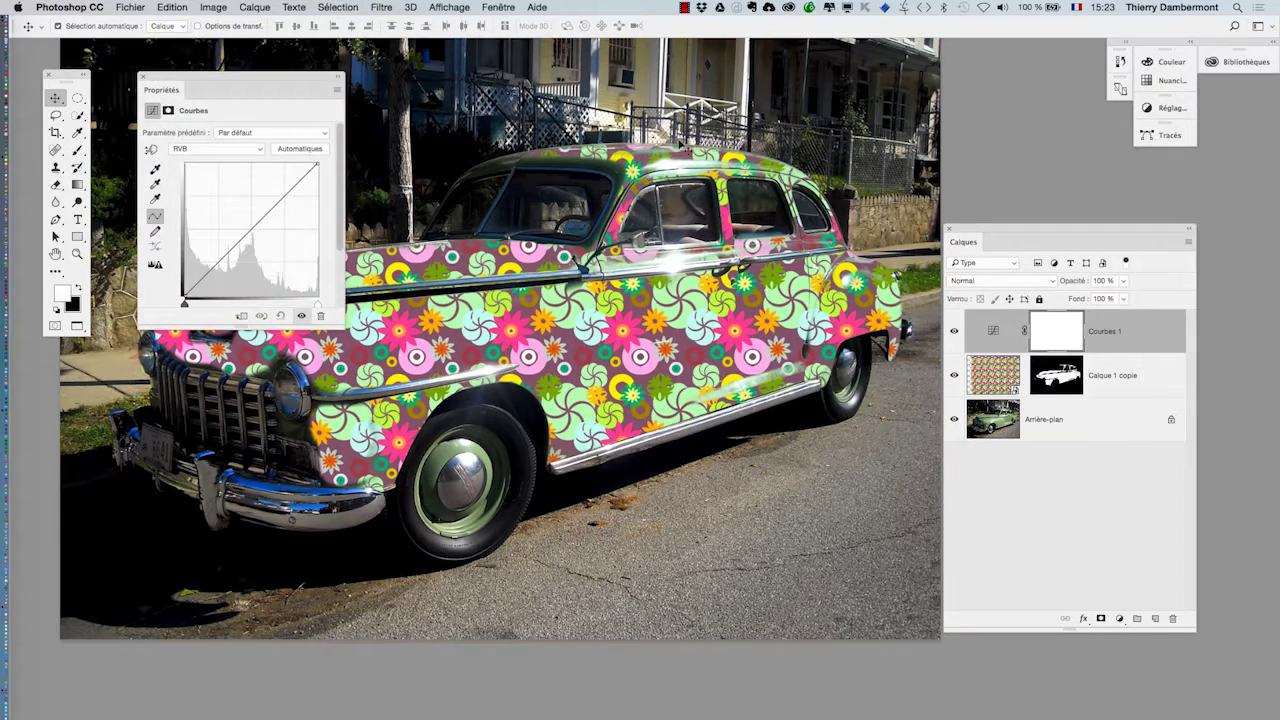
# Add a Teinte/Saturation adjustment layer named Teinte/Saturation 1 above Courbes 1, in Normal mode at 100% opacity.
pyautogui.click(255, 7)
pyautogui.moveTo(310, 161)
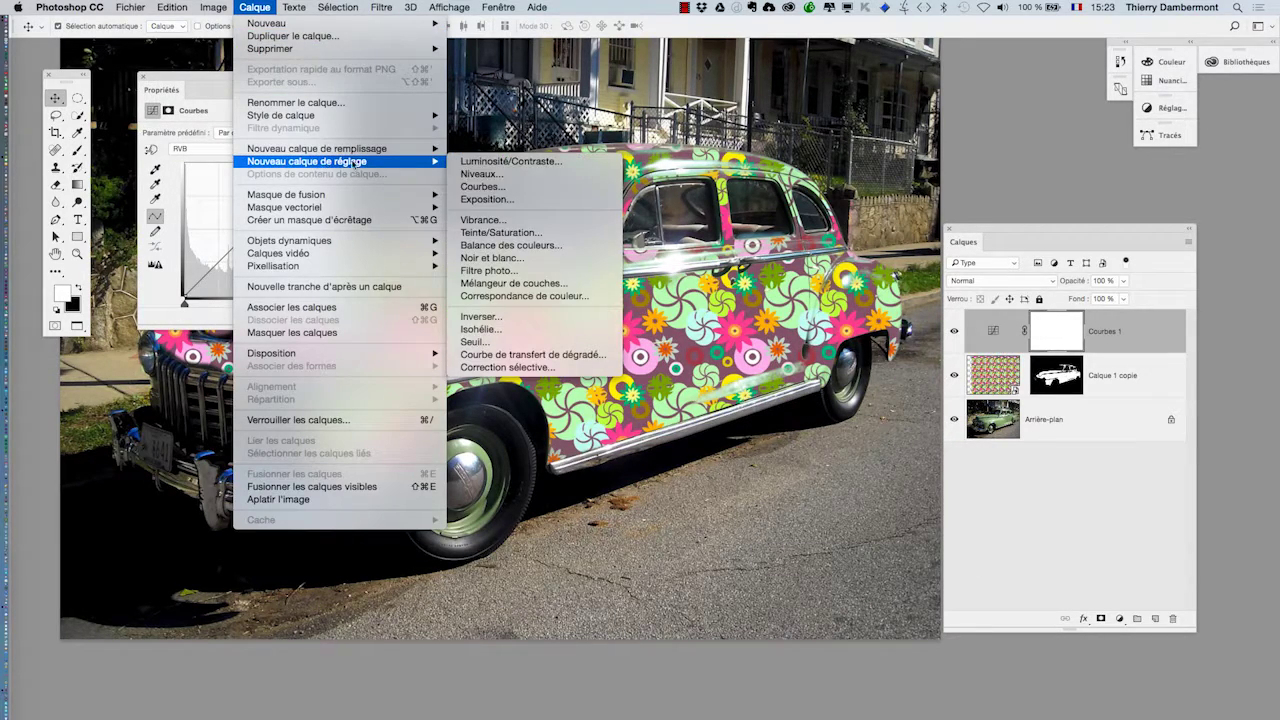
pyautogui.click(495, 236)
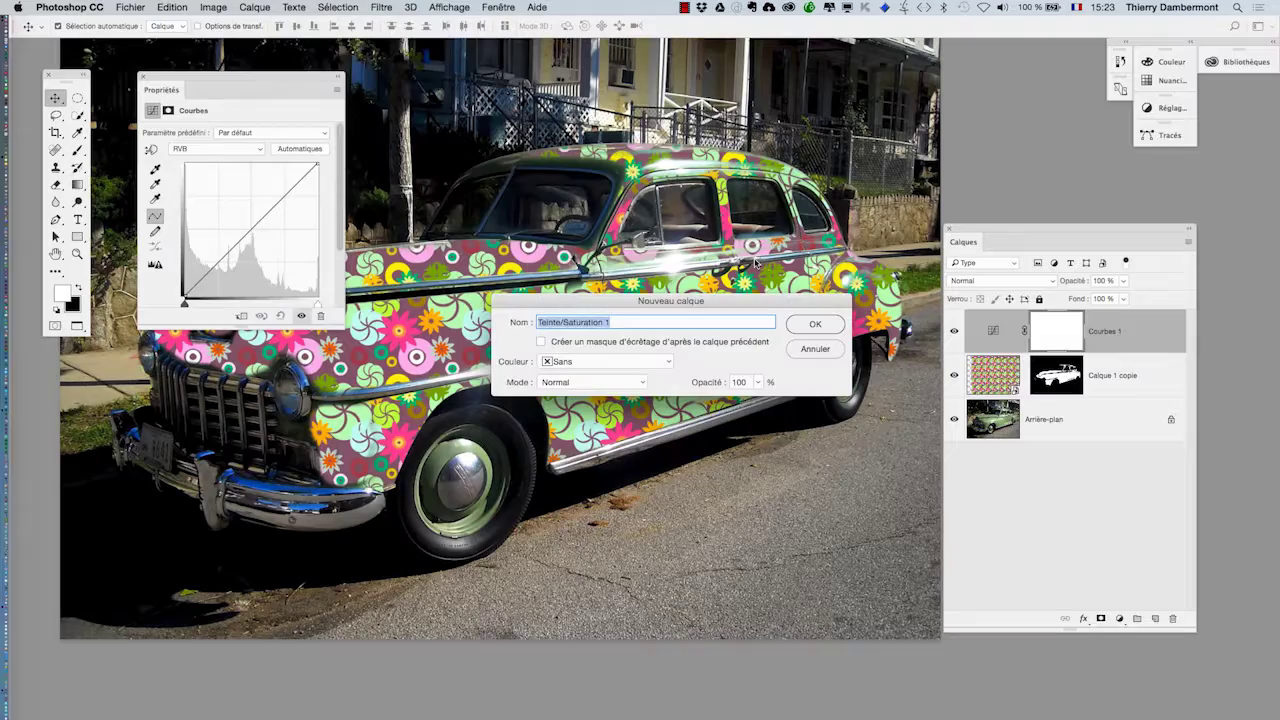
pyautogui.click(812, 330)
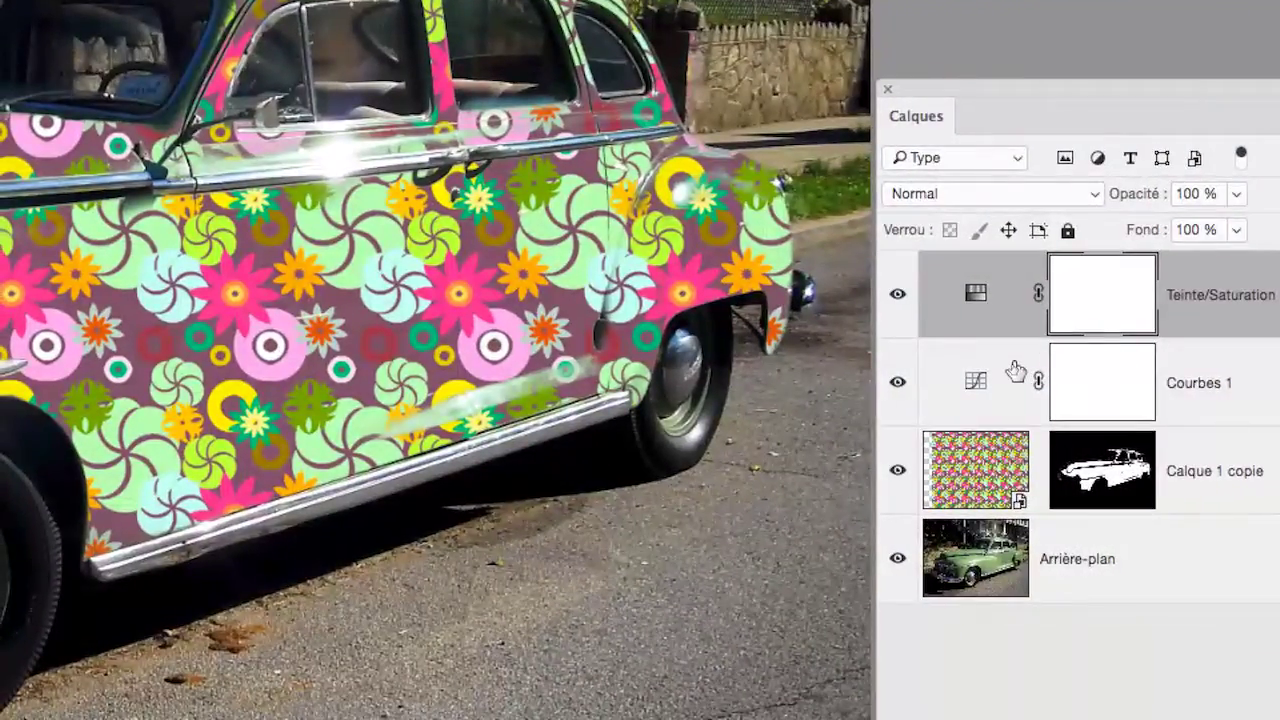
# Clip the Courbes 1 and Teinte/Saturation 1 adjustments to the Calque 1 copie pattern layer.
pyautogui.click(1015, 372)
pyautogui.moveTo(1007, 306); pyautogui.dragTo(1195, 436)
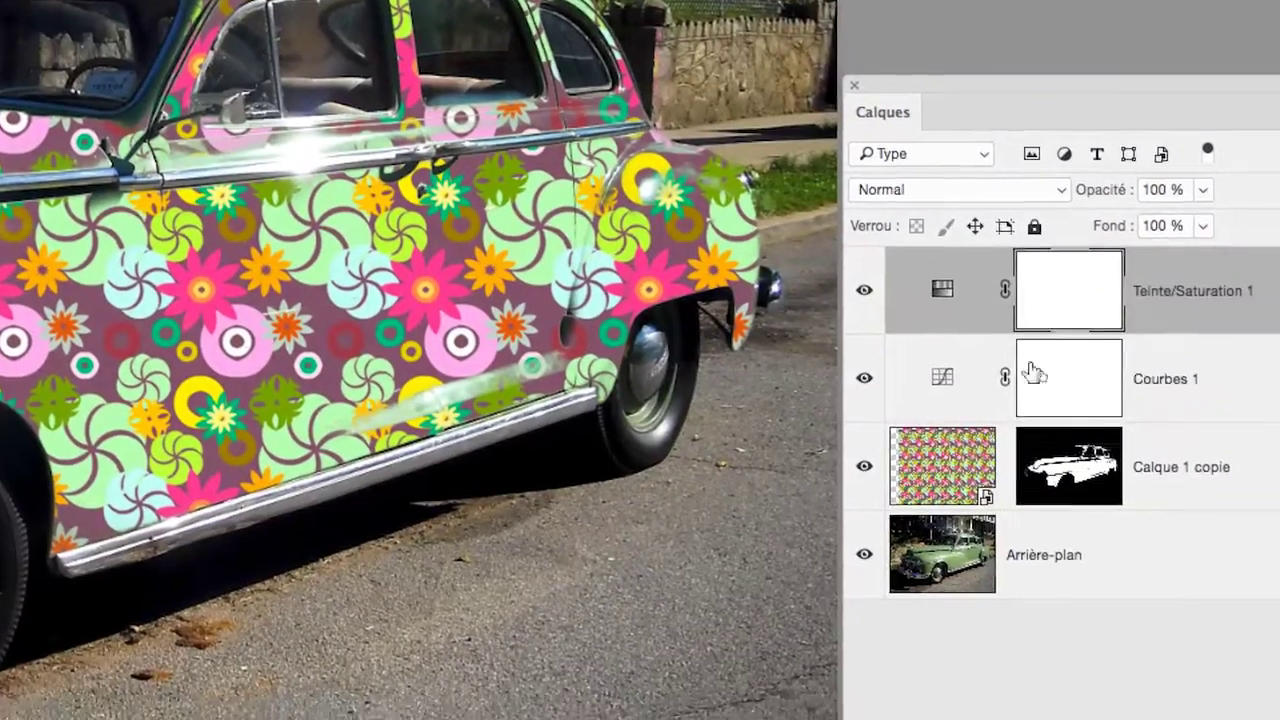
pyautogui.moveTo(1077, 392)
pyautogui.mouseDown()
pyautogui.moveTo(1089, 394)
pyautogui.moveTo(1089, 378)
pyautogui.mouseUp()
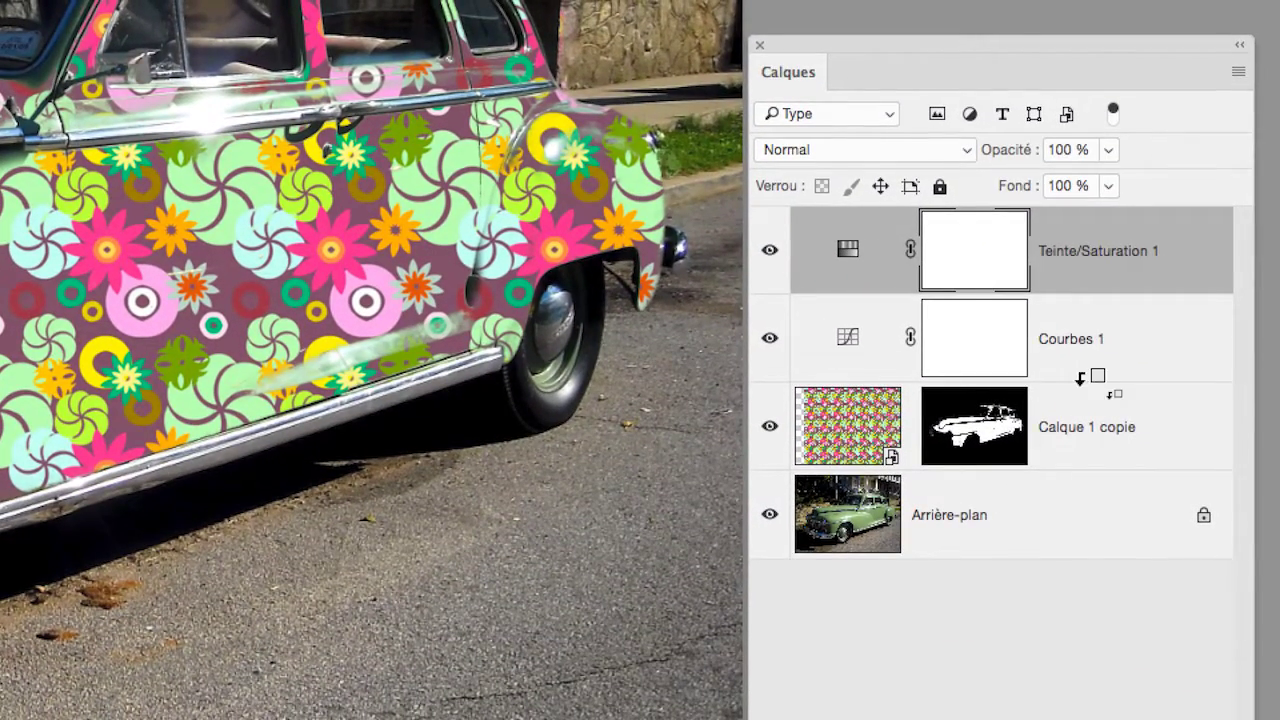
pyautogui.keyDown('alt'); pyautogui.click(1080, 378); pyautogui.keyUp('alt')
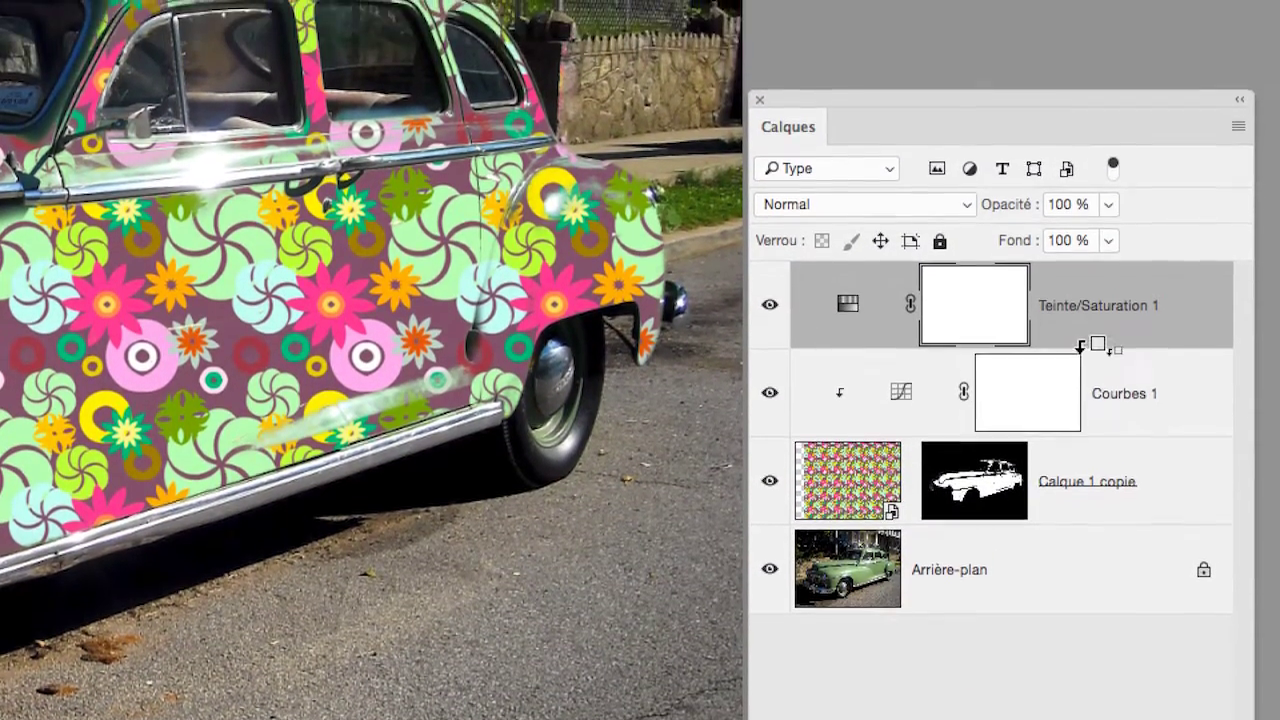
pyautogui.keyDown('alt'); pyautogui.click(1080, 345); pyautogui.keyUp('alt')
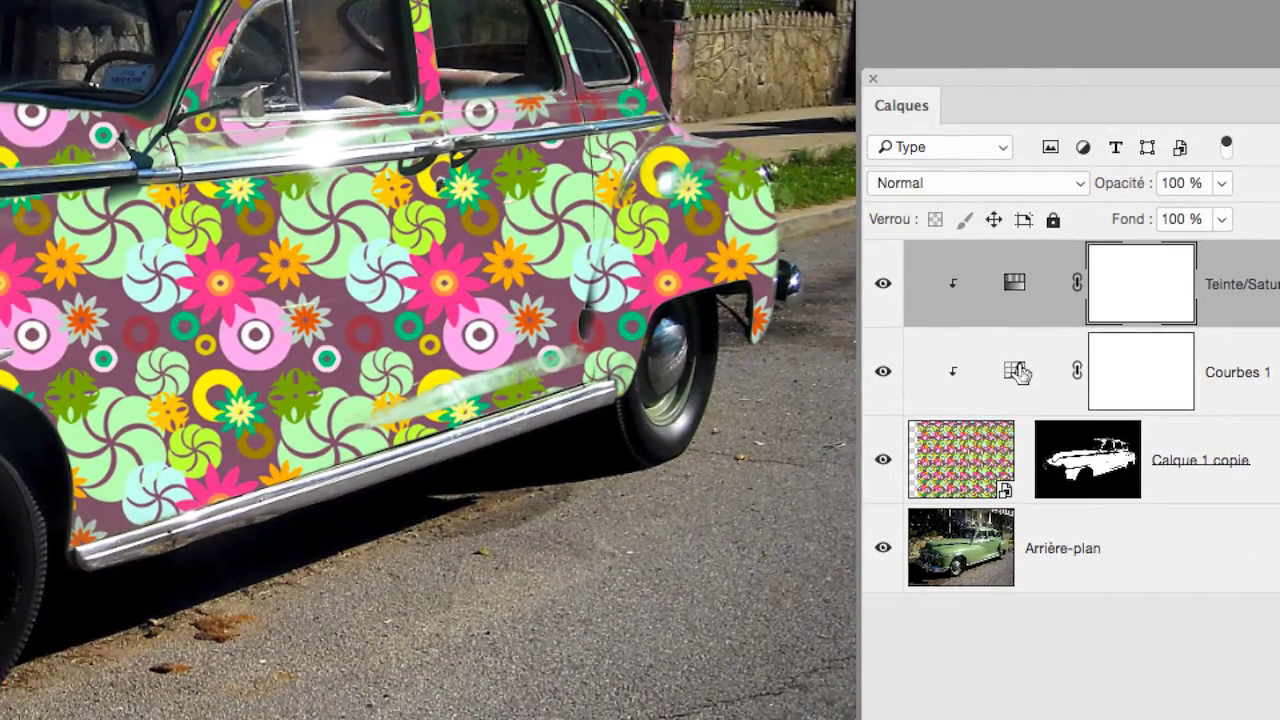
# Show the settings of Courbes 1 and reposition the Propriétés panel so the full car can be seen.
pyautogui.click(1017, 372)
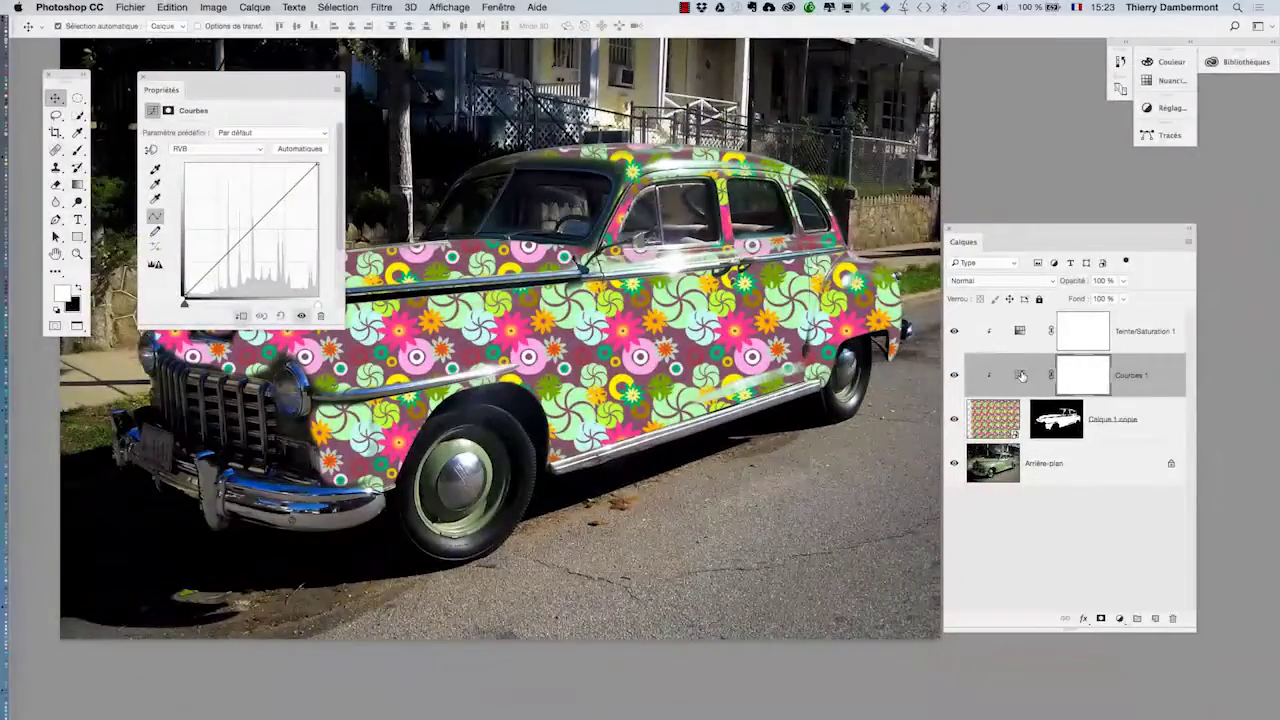
pyautogui.moveTo(224, 80)
pyautogui.mouseDown()
pyautogui.moveTo(319, 70)
pyautogui.moveTo(224, 64)
pyautogui.mouseUp()
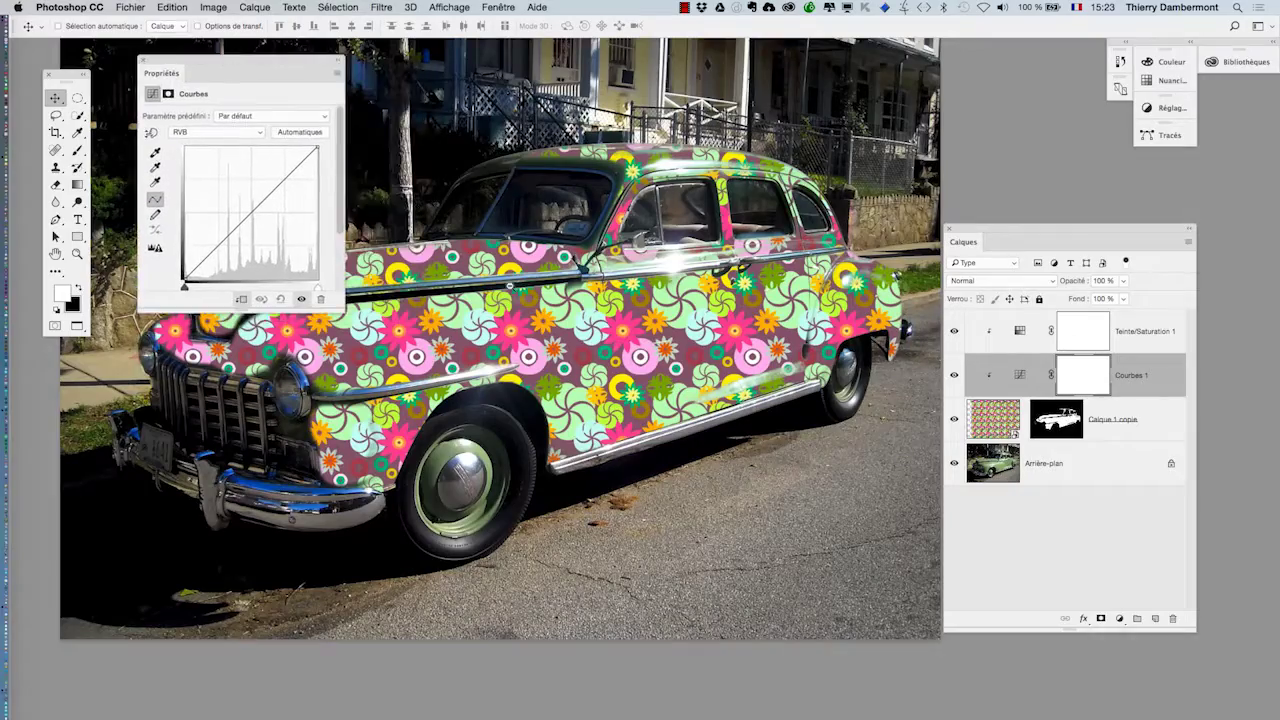
pyautogui.scroll(-2, 510, 286)
pyautogui.hscroll(-4, 548, 268)
pyautogui.scroll(3, 548, 268)
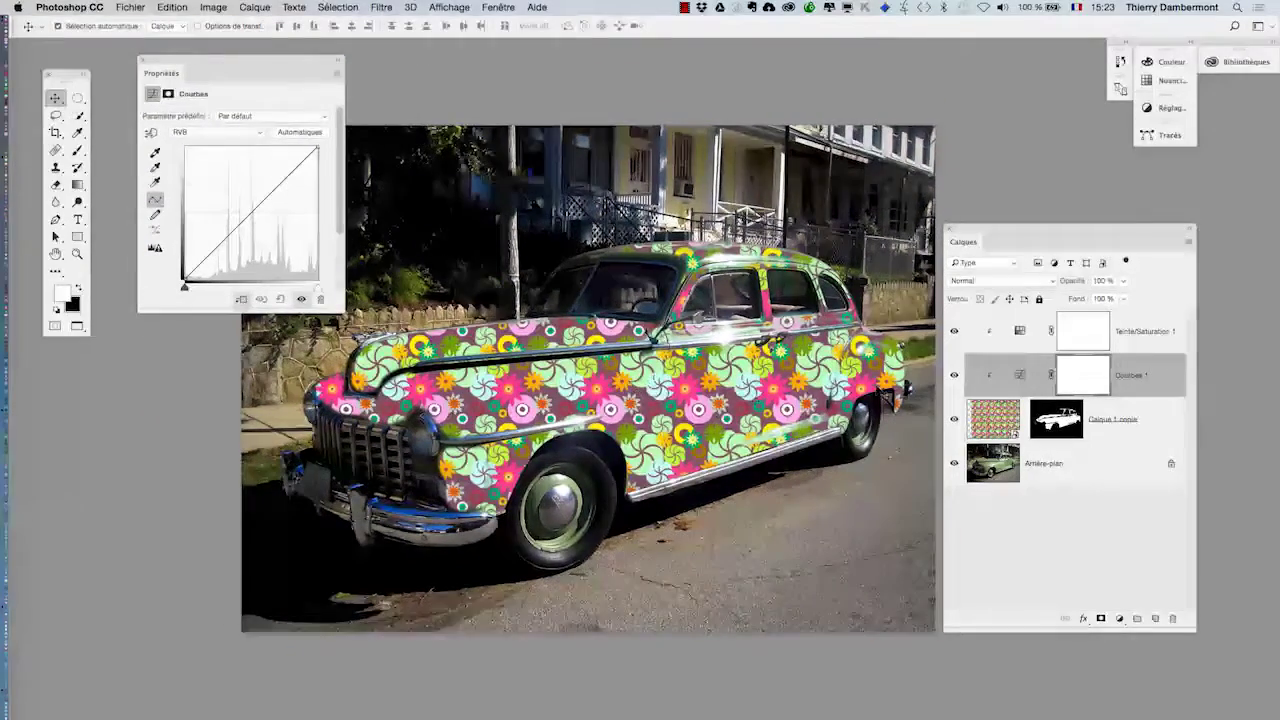
# In Teinte/Saturation 1, shift only the Magentas range to hue +173 and saturation -64.
pyautogui.click(1021, 337)
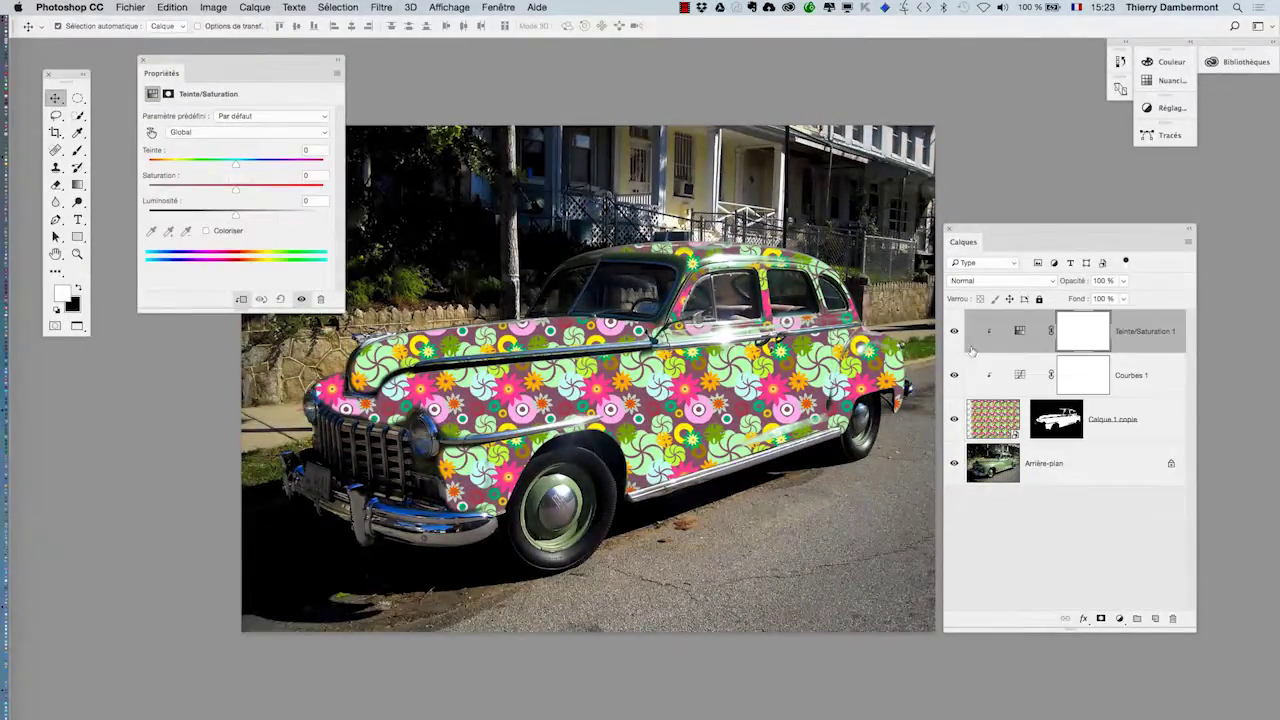
pyautogui.moveTo(214, 163)
pyautogui.mouseDown()
pyautogui.moveTo(200, 163)
pyautogui.moveTo(262, 167)
pyautogui.moveTo(206, 166)
pyautogui.moveTo(237, 167)
pyautogui.mouseUp()
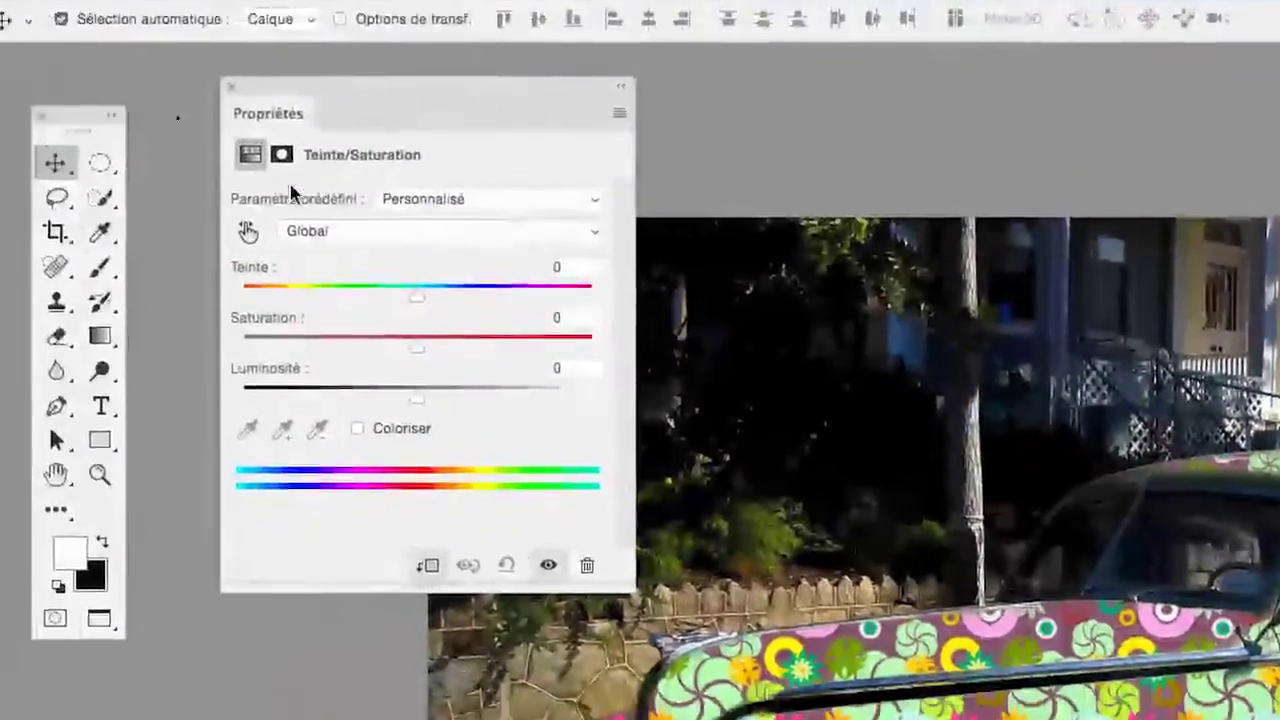
pyautogui.click(218, 131)
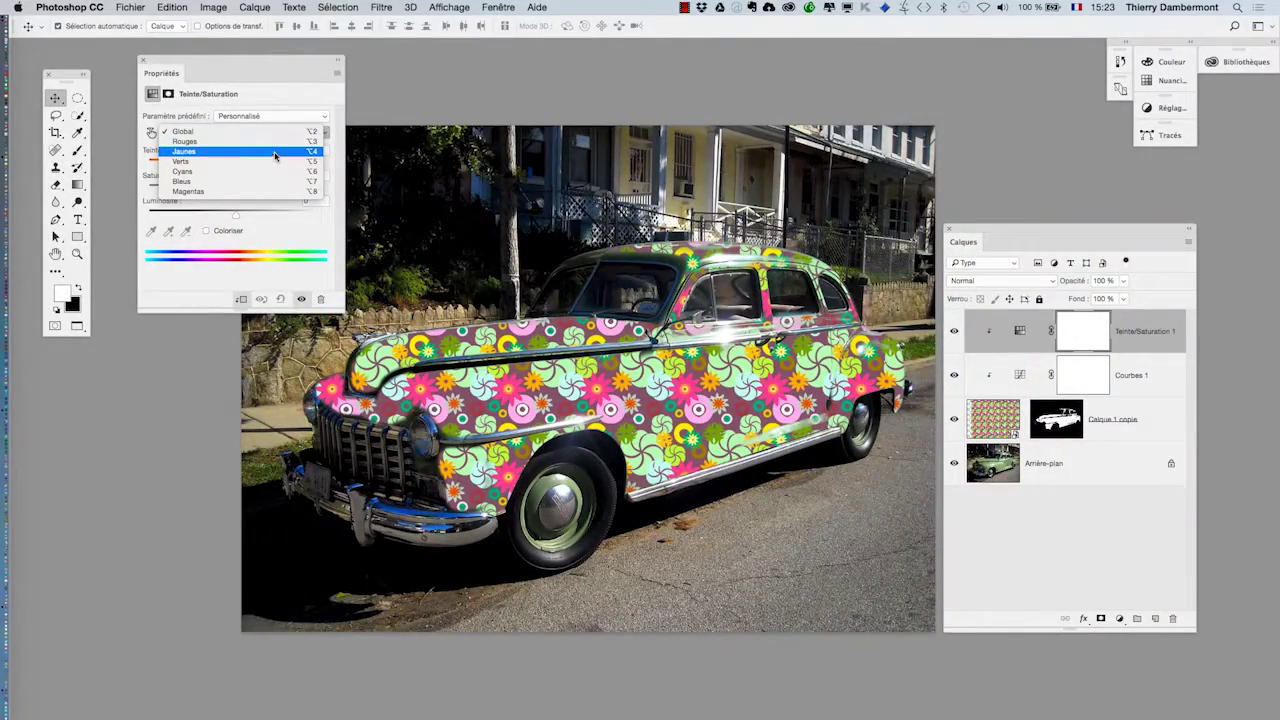
pyautogui.click(275, 191)
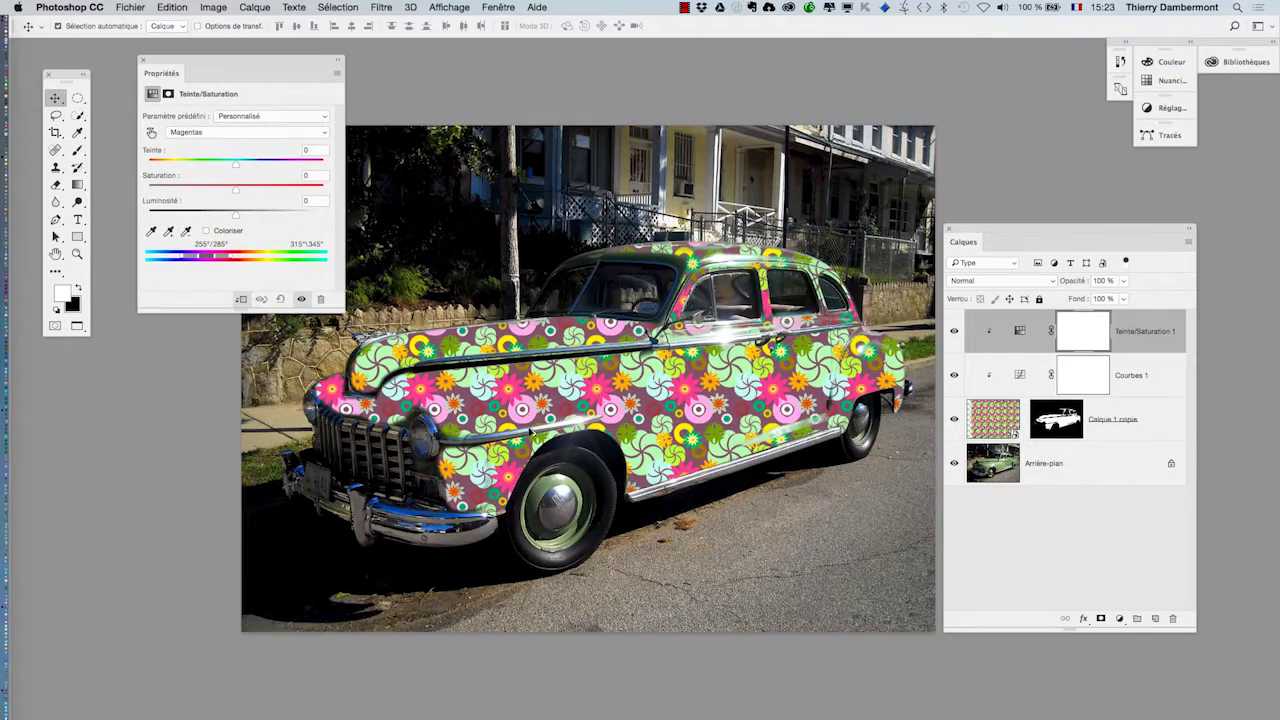
pyautogui.scroll(2, 481, 390)
pyautogui.moveTo(220, 195); pyautogui.dragTo(320, 172)
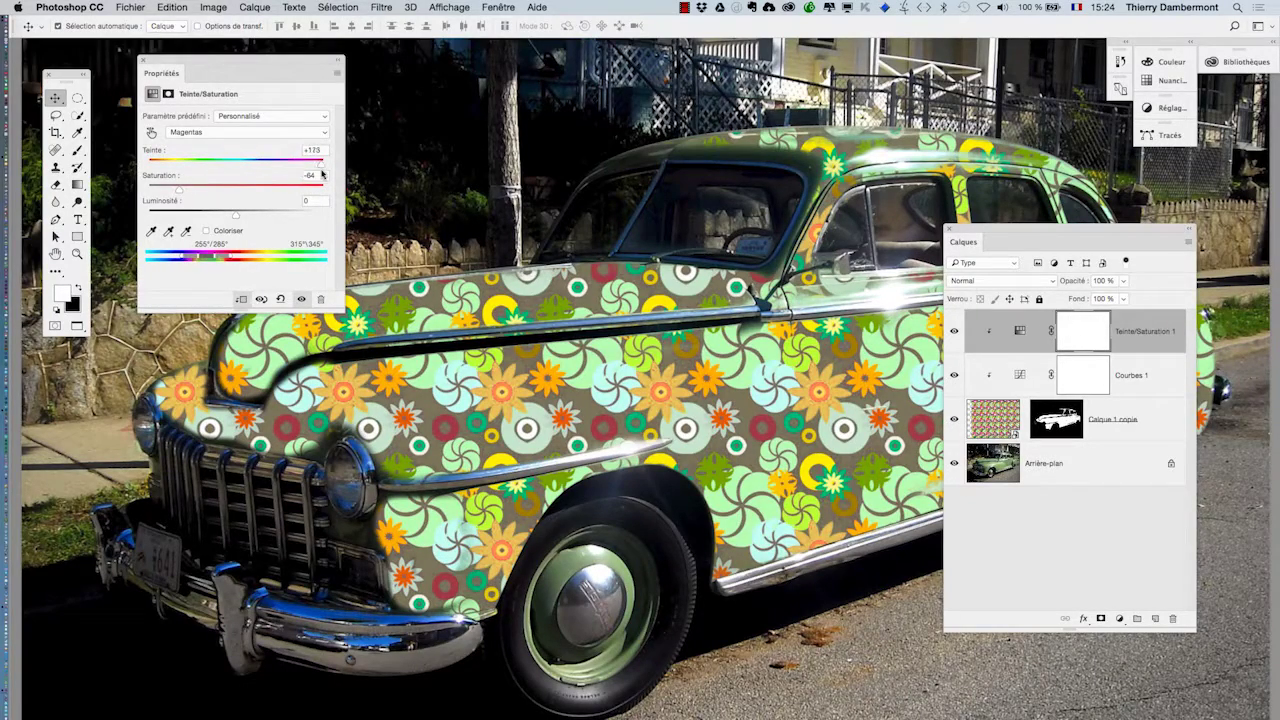
# Switch the Teinte/Saturation adjustment to the Global range and set hue to -1 and saturation to -20.
pyautogui.click(225, 133)
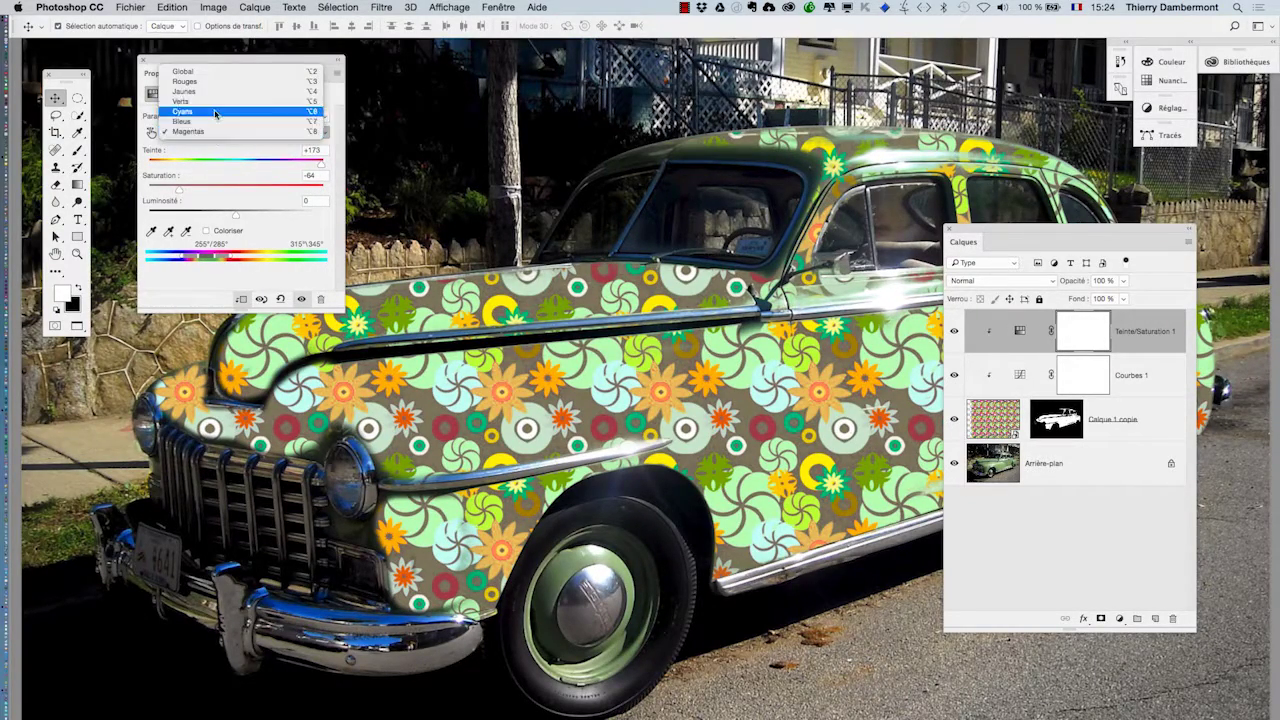
pyautogui.hotkey('alt', '2')
pyautogui.moveTo(243, 171); pyautogui.dragTo(219, 190)
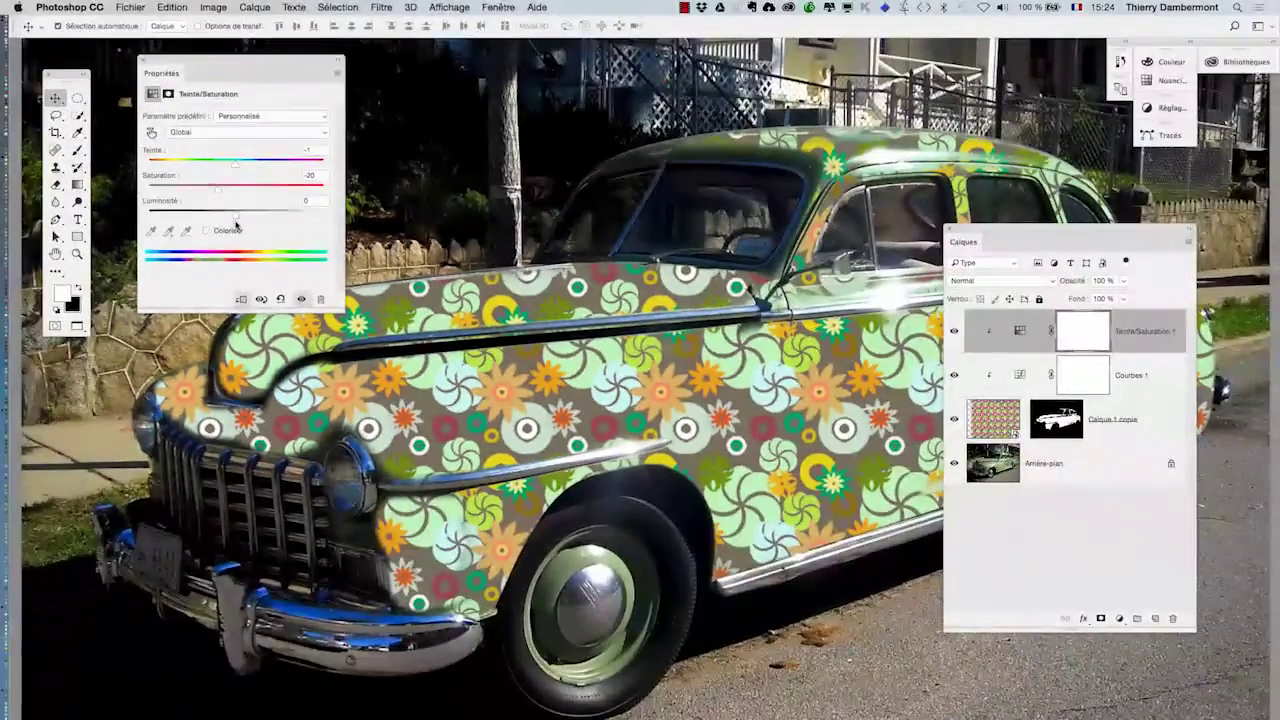
# Shape the RGB curve of Courbes 1 with a shadow and a highlight point, lowering the highlights and the white end.
pyautogui.click(1021, 378)
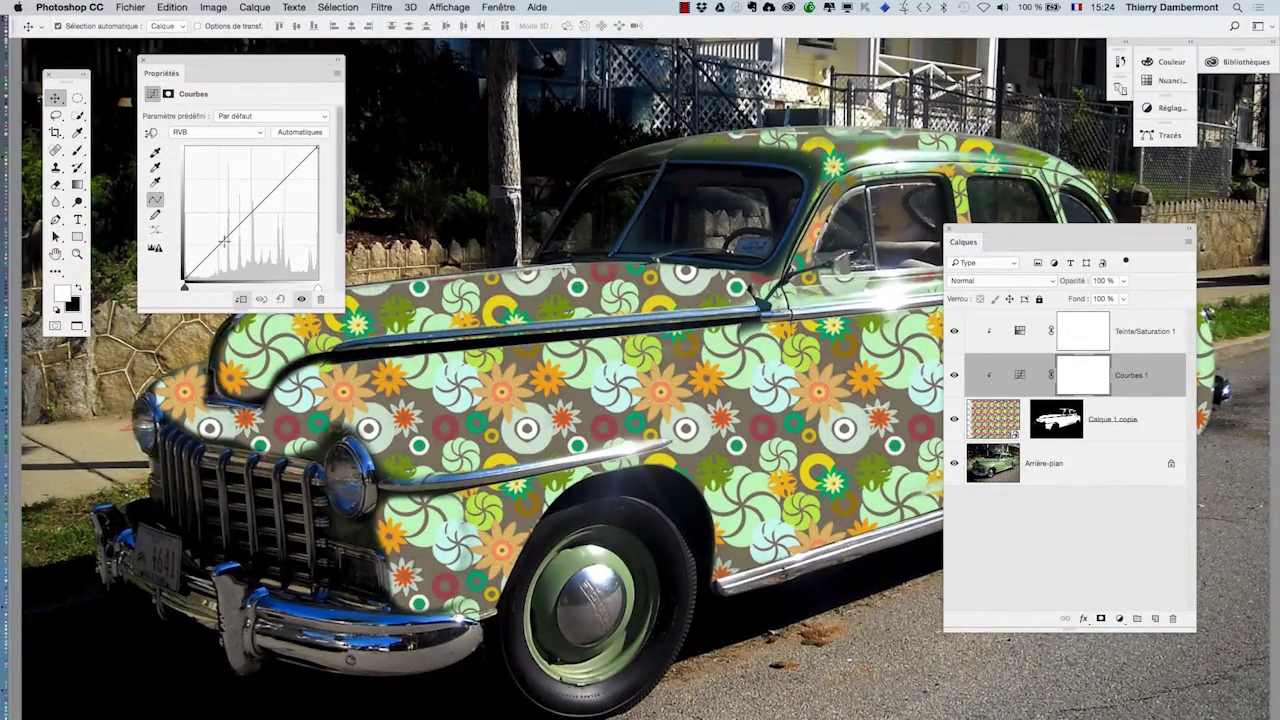
pyautogui.moveTo(224, 240); pyautogui.dragTo(231, 246)
pyautogui.moveTo(268, 204)
pyautogui.mouseDown()
pyautogui.moveTo(280, 208)
pyautogui.moveTo(279, 195)
pyautogui.mouseUp()
pyautogui.moveTo(318, 148)
pyautogui.mouseDown()
pyautogui.moveTo(321, 171)
pyautogui.moveTo(318, 154)
pyautogui.mouseUp()
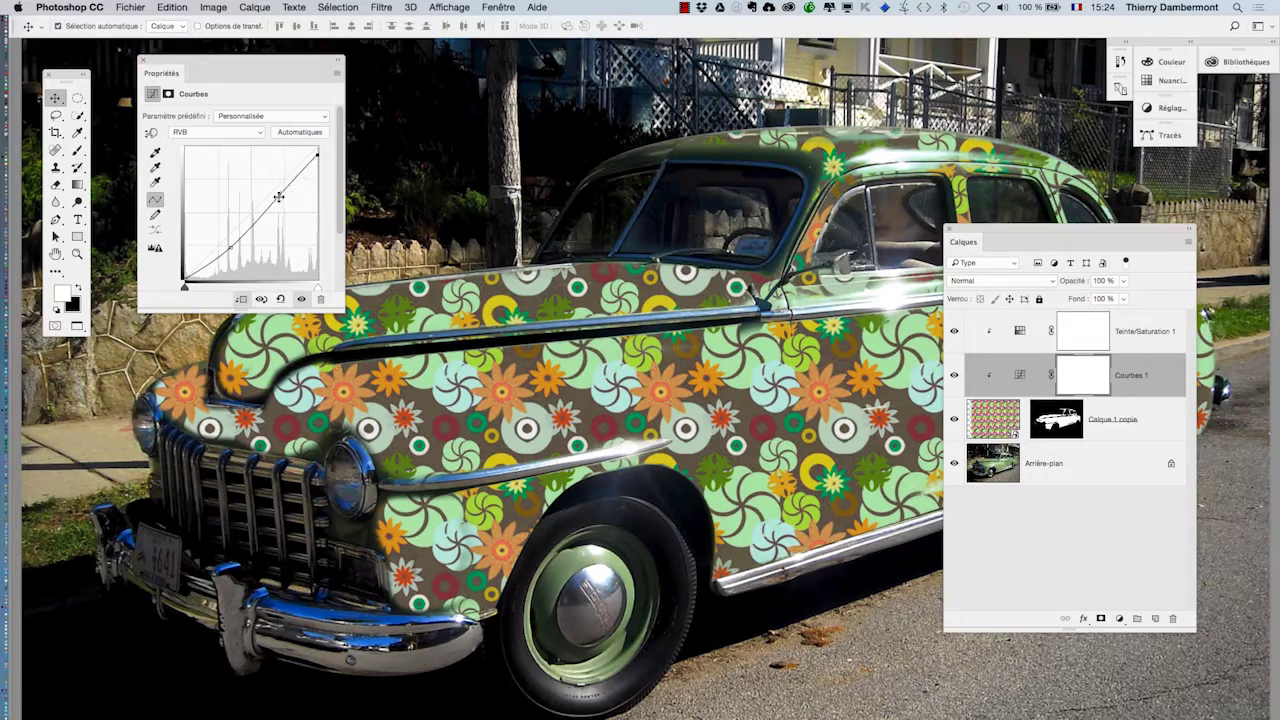
pyautogui.moveTo(279, 197)
pyautogui.mouseDown()
pyautogui.moveTo(273, 185)
pyautogui.moveTo(284, 199)
pyautogui.mouseUp()
pyautogui.moveTo(228, 244); pyautogui.dragTo(226, 243)
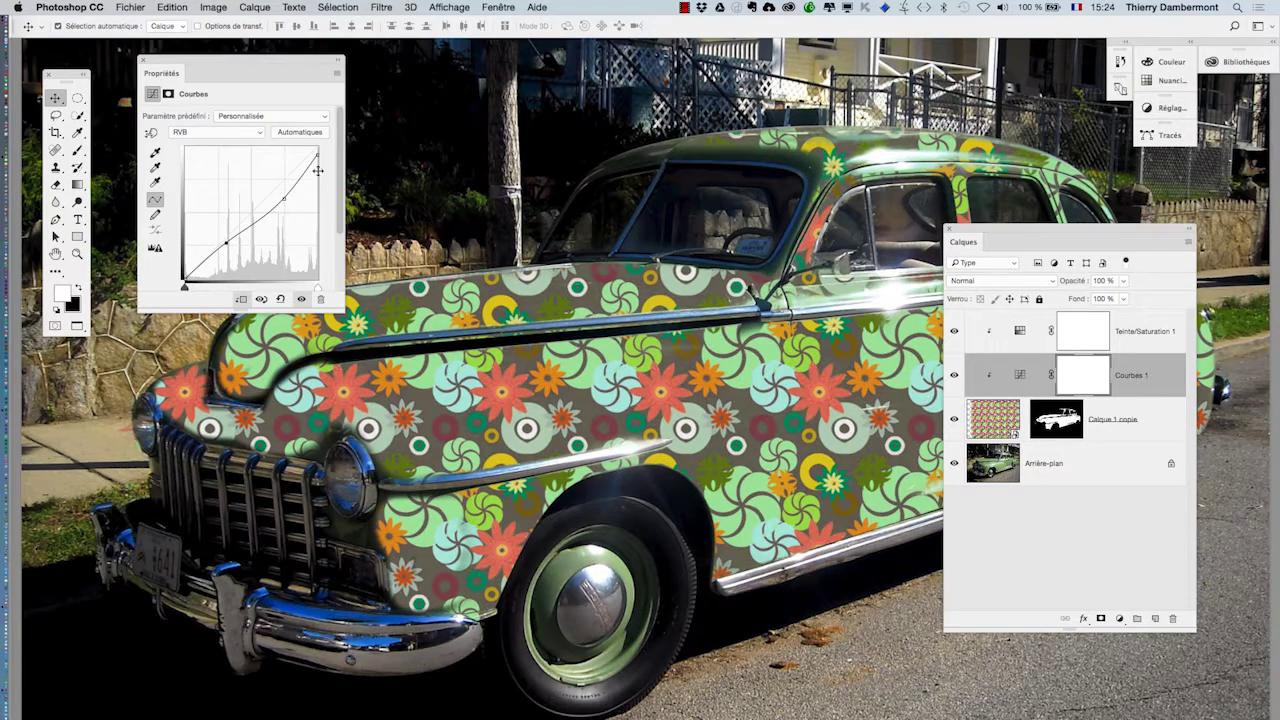
pyautogui.moveTo(317, 154); pyautogui.dragTo(321, 158)
pyautogui.moveTo(282, 195); pyautogui.dragTo(284, 202)
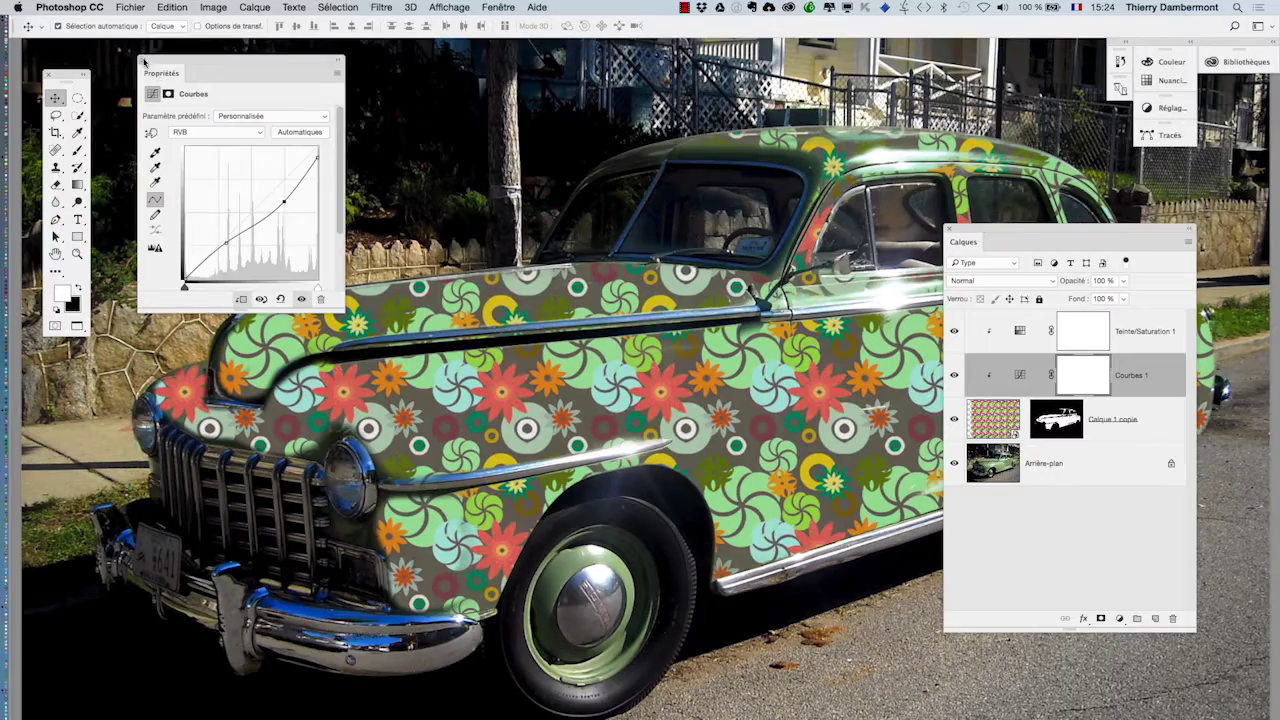
# Close the curve settings and toggle the Teinte/Saturation 1 visibility to compare the colours on the car.
pyautogui.click(143, 62)
pyautogui.moveTo(953, 331)
pyautogui.mouseDown()
pyautogui.moveTo(957, 377)
pyautogui.moveTo(954, 331)
pyautogui.mouseUp()
pyautogui.press('super+minus')
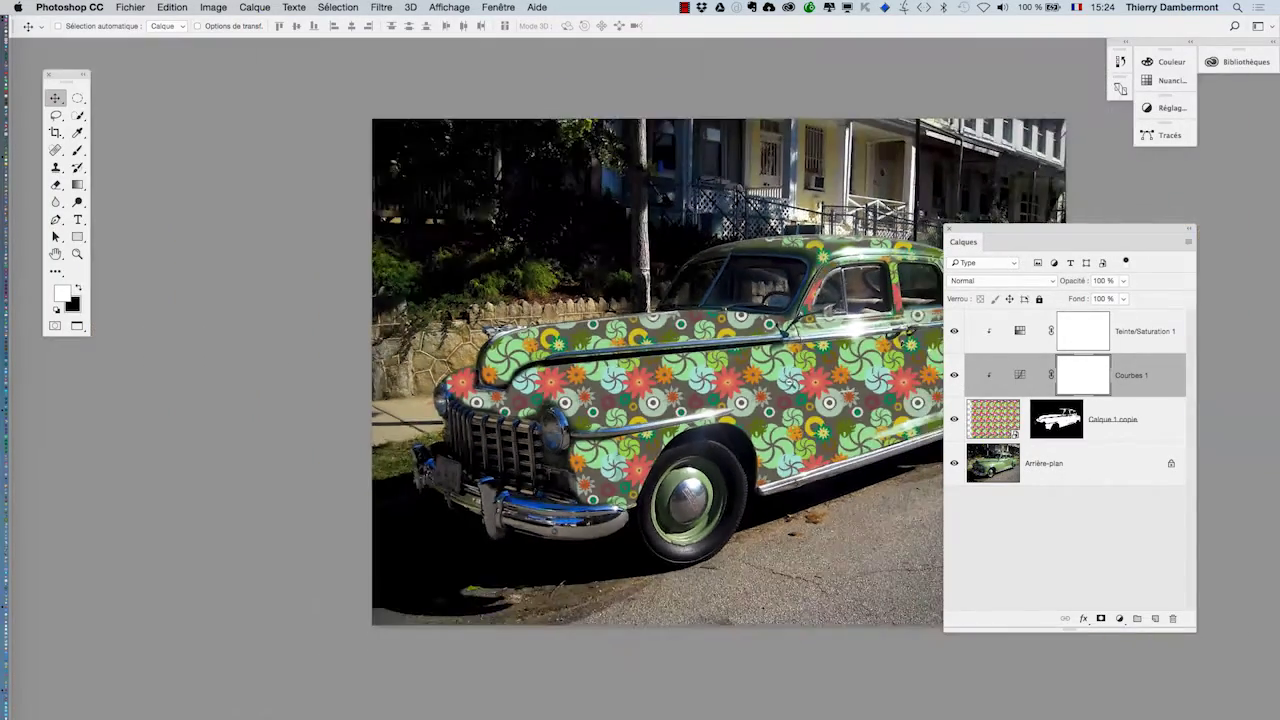
pyautogui.hscroll(5, 712, 385)
# Set the Global range of Teinte/Saturation 1 to hue -78 and saturation -42, and close its settings.
pyautogui.click(1020, 332)
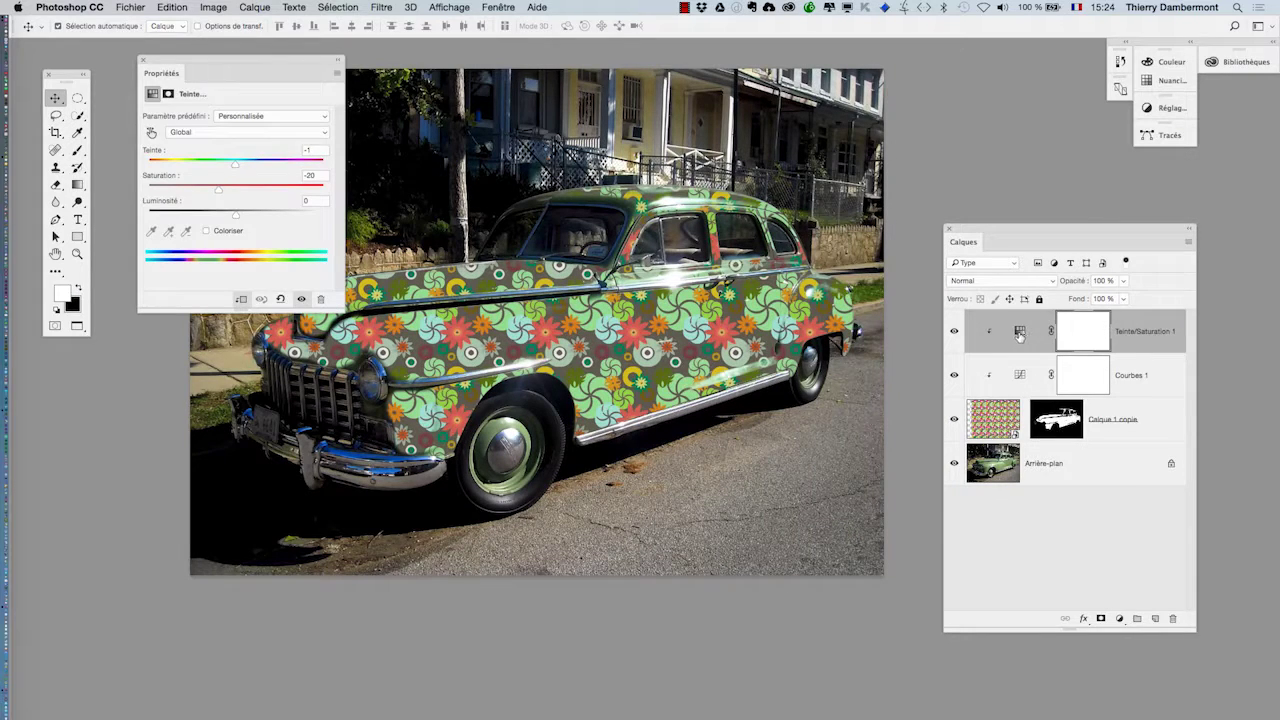
pyautogui.moveTo(194, 166); pyautogui.dragTo(313, 167)
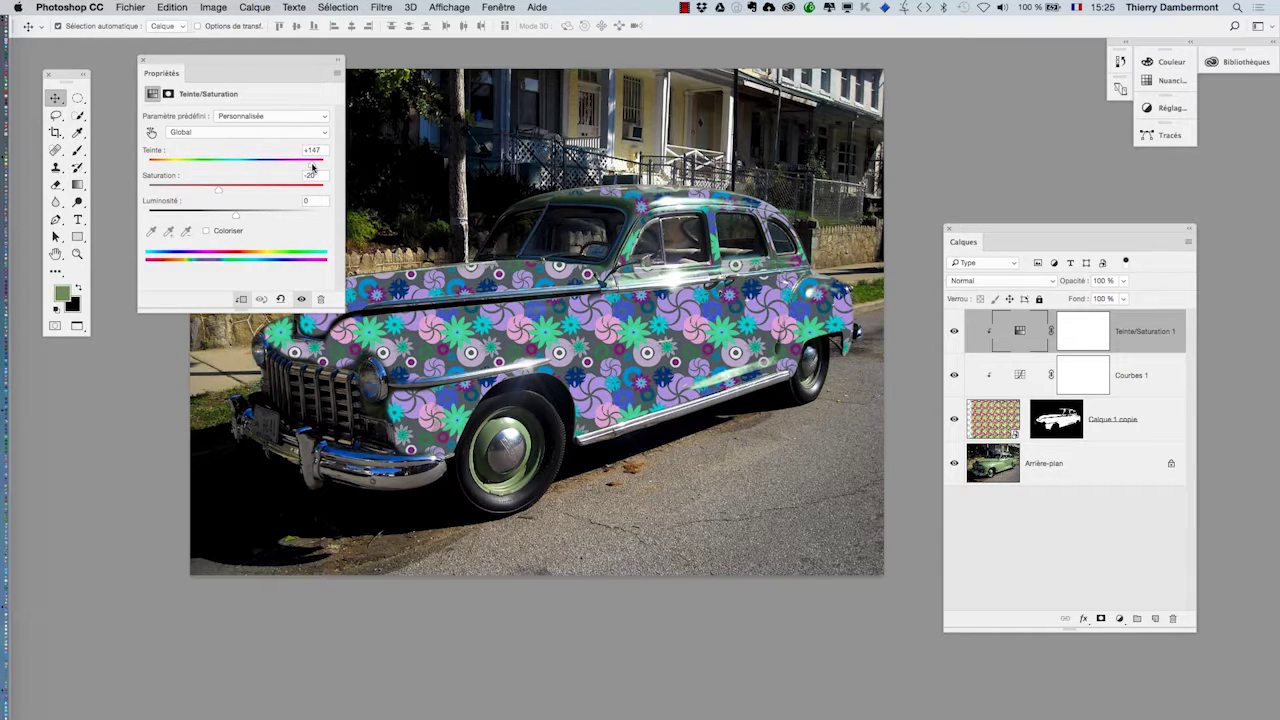
pyautogui.moveTo(225, 189); pyautogui.dragTo(199, 190)
pyautogui.click(251, 163)
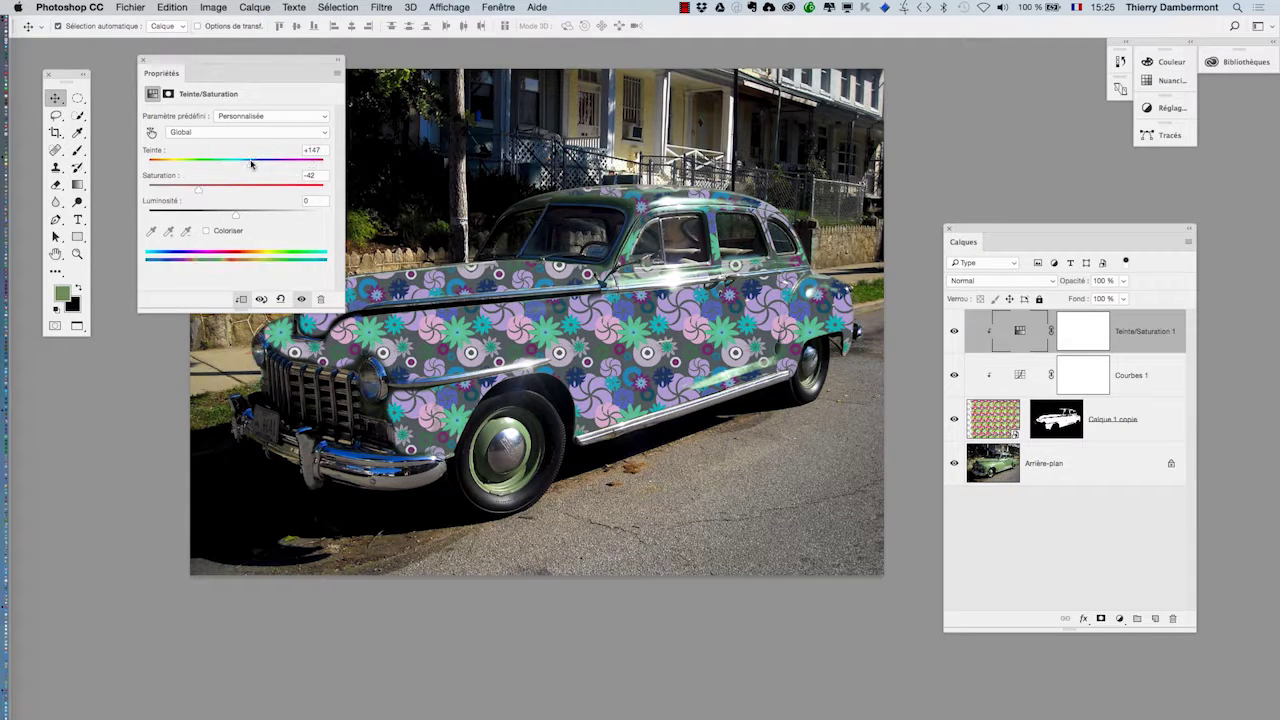
pyautogui.moveTo(236, 166); pyautogui.dragTo(183, 170)
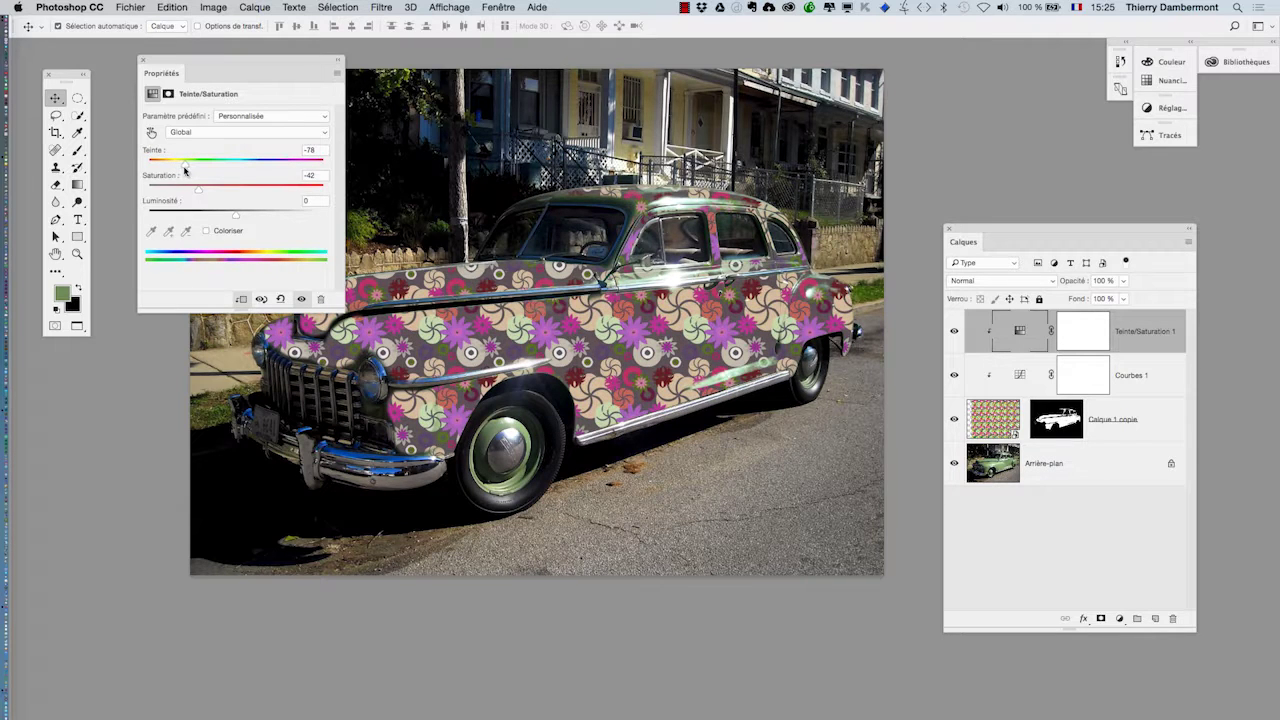
pyautogui.click(142, 61)
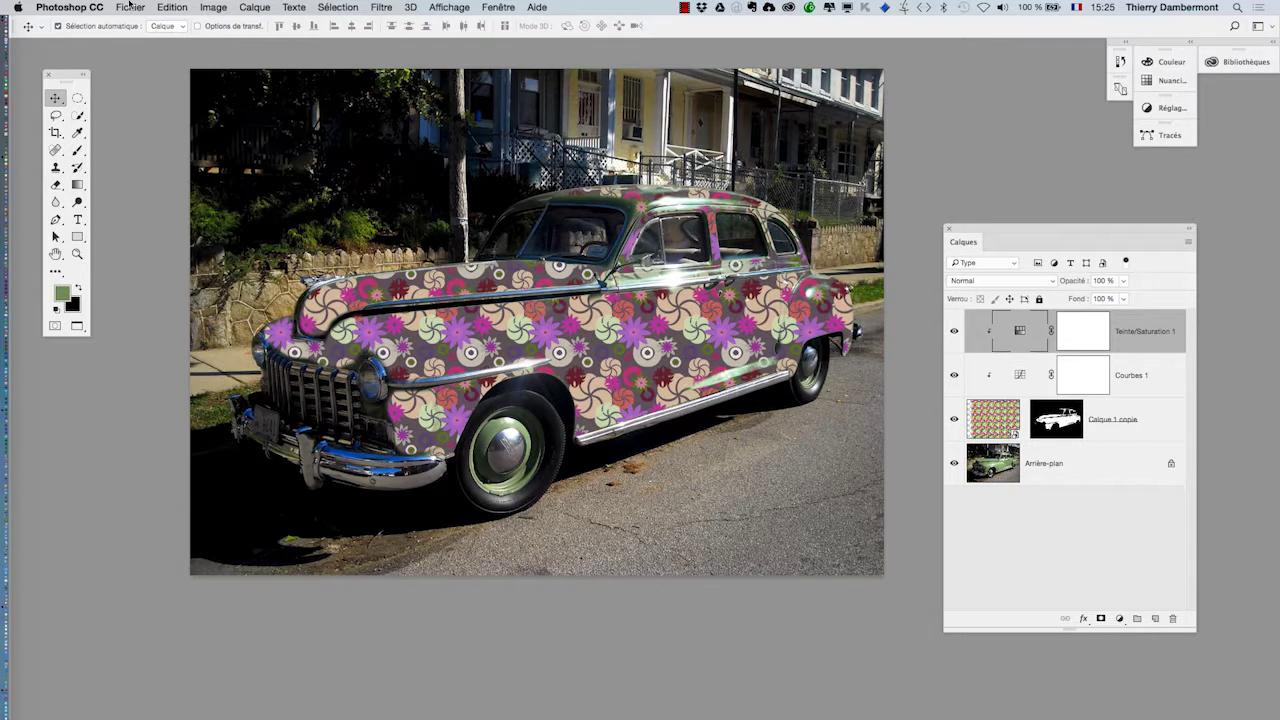
# Start saving the document under a new name in Photoshop format, ready to edit the version number in the file name.
pyautogui.click(130, 7)
pyautogui.click(163, 146)
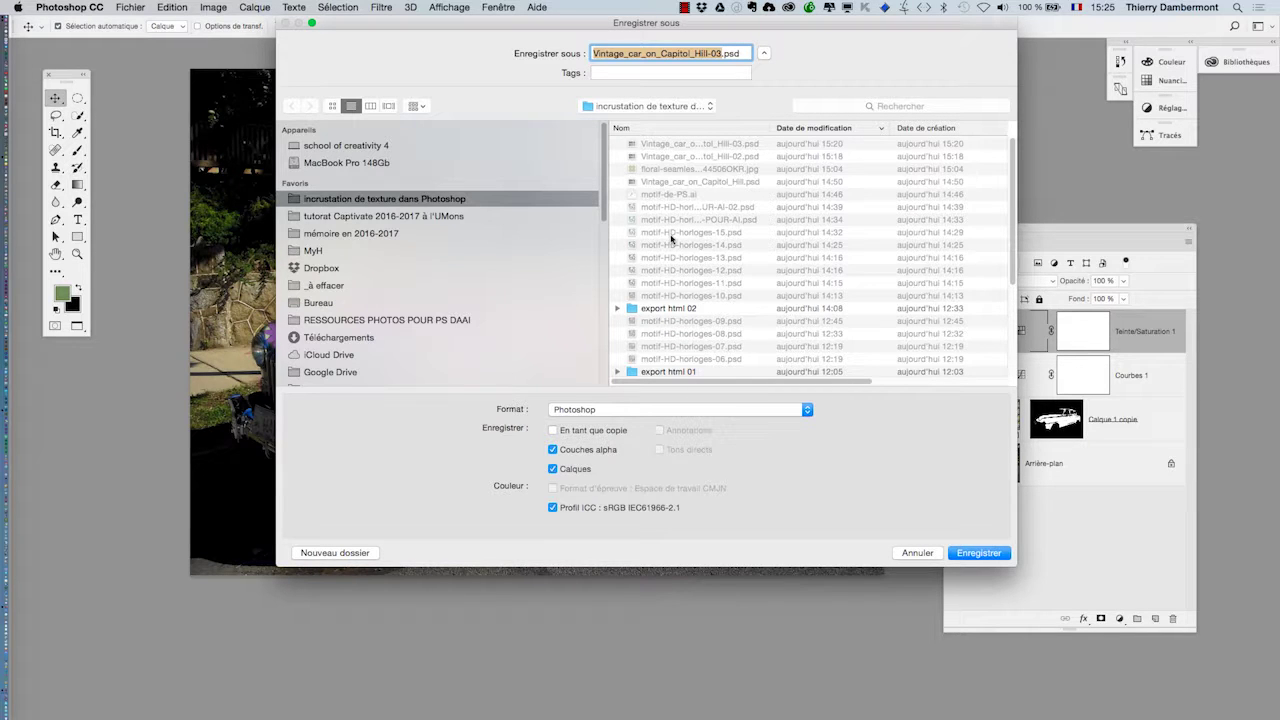
pyautogui.click(721, 60)
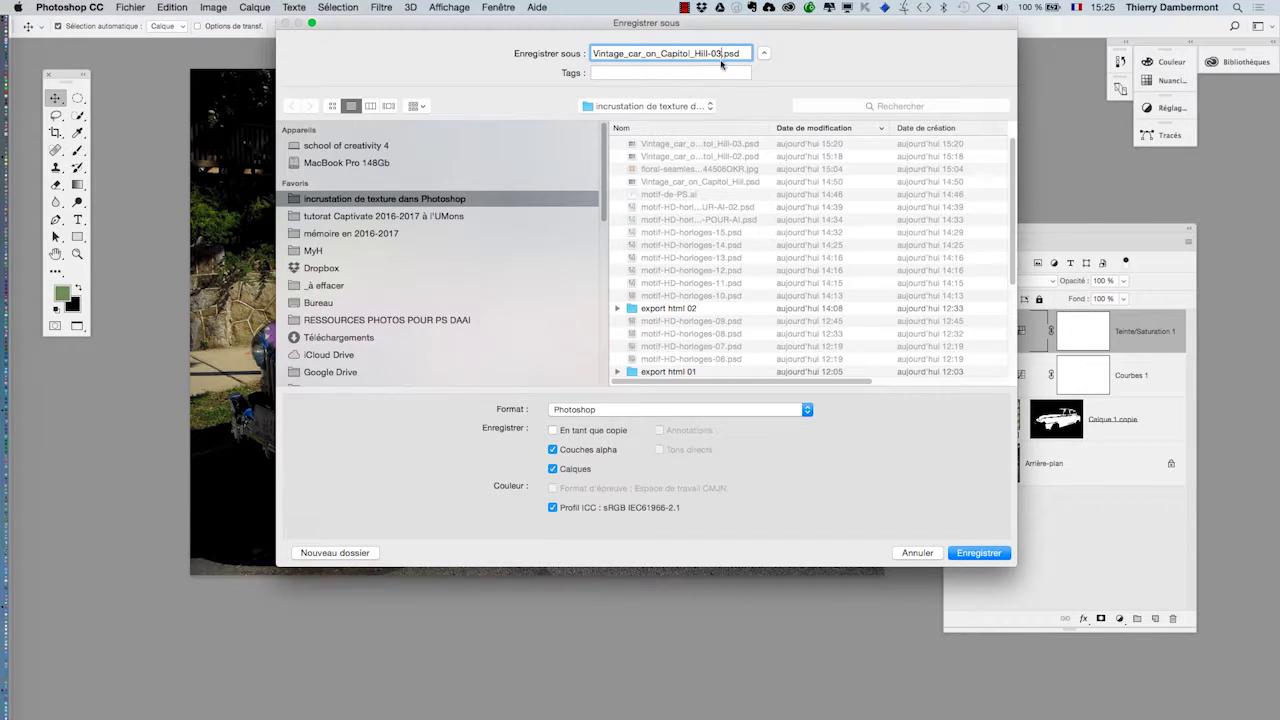